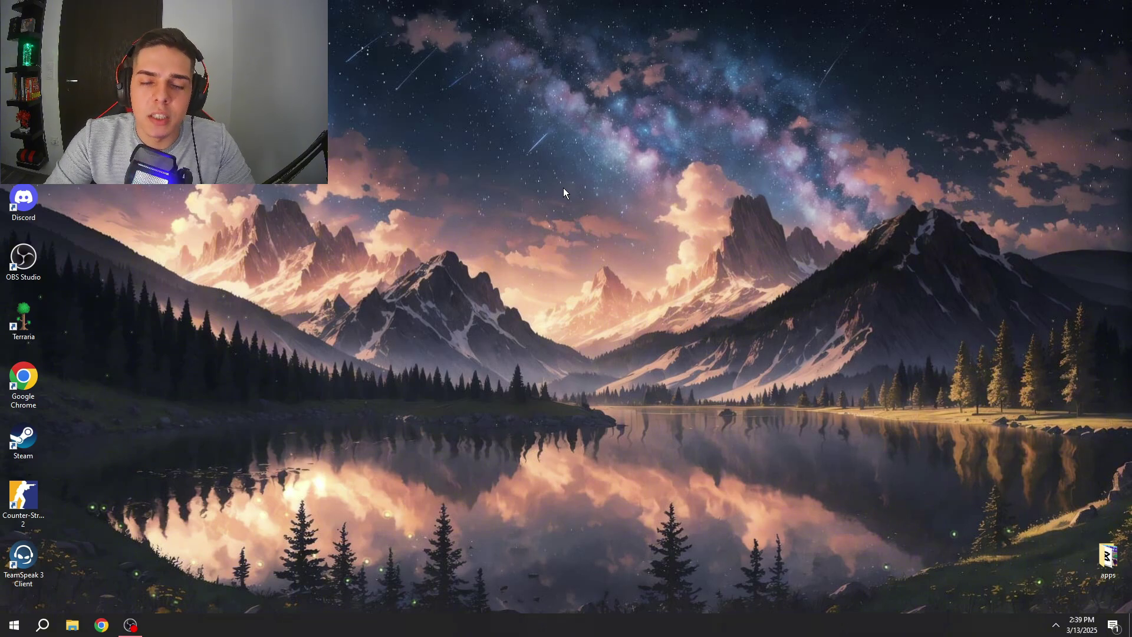
Search 'gam' and open the Game Mode settings page, with Game Mode switched On.
key("super")
type("gam")
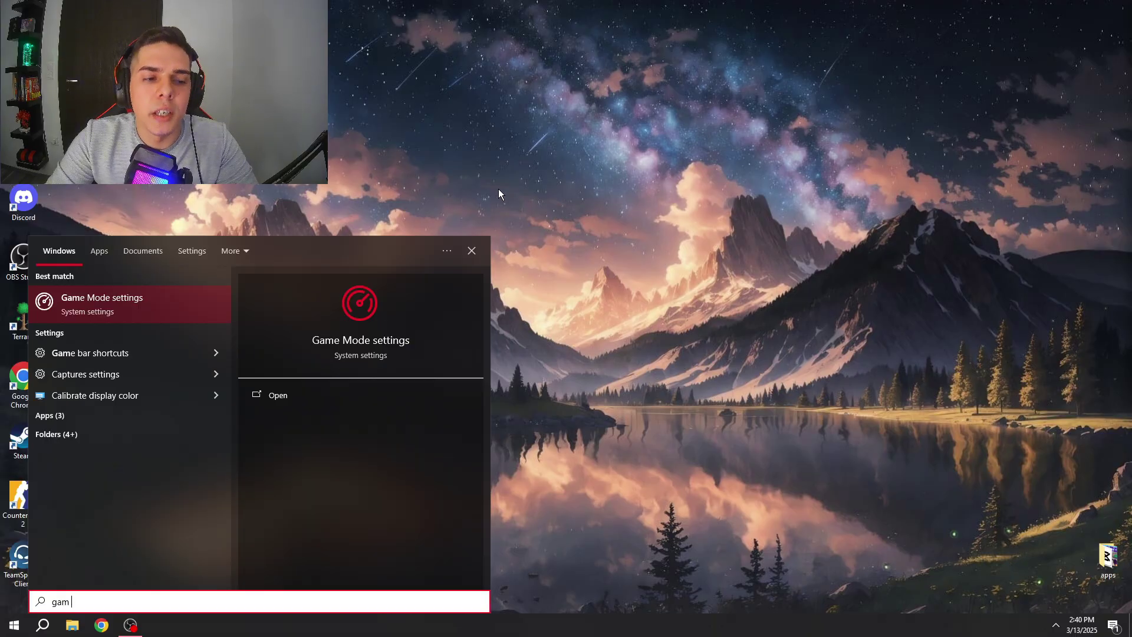
left_click(178, 300)
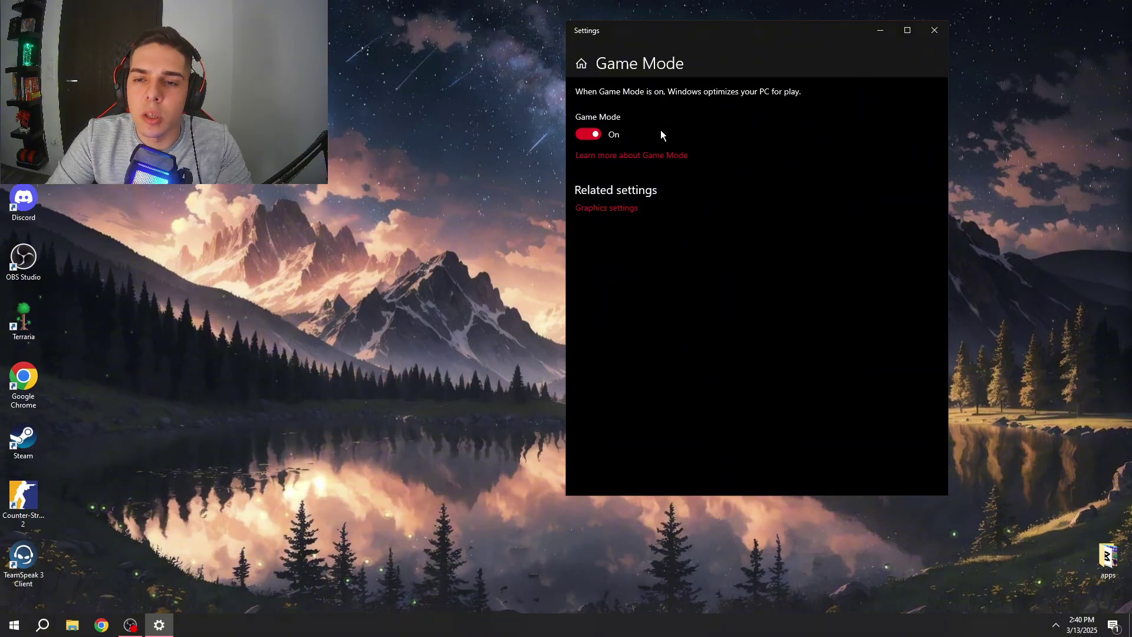
Set cs2's graphics preference to High performance (RTX 3060 Ti) and save it.
left_click(630, 213)
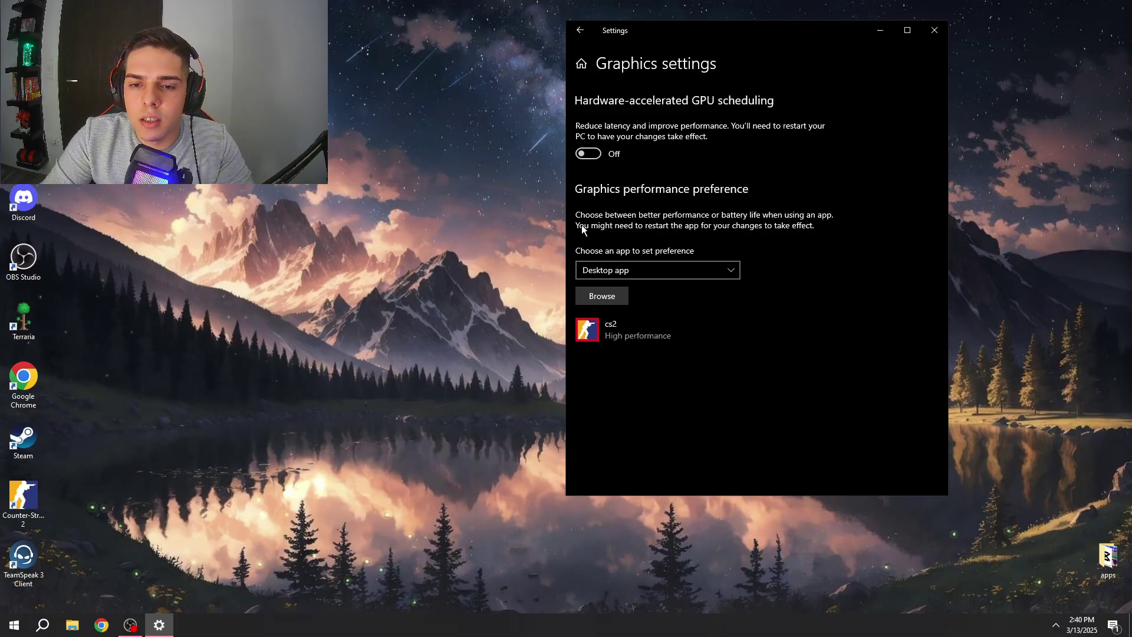
left_click(601, 295)
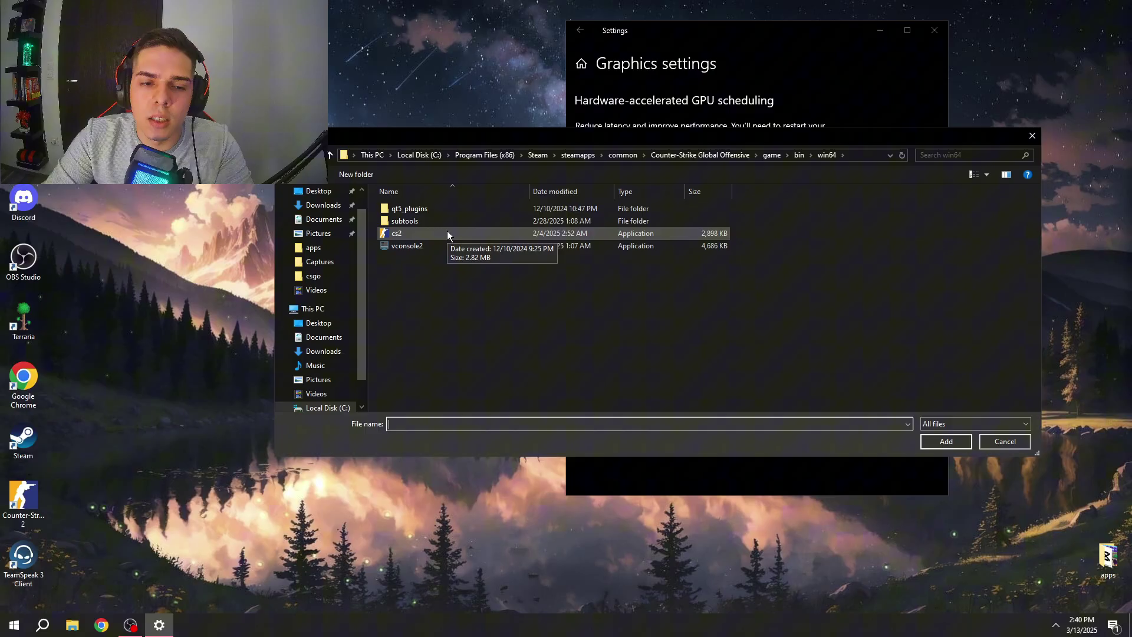
left_click(995, 441)
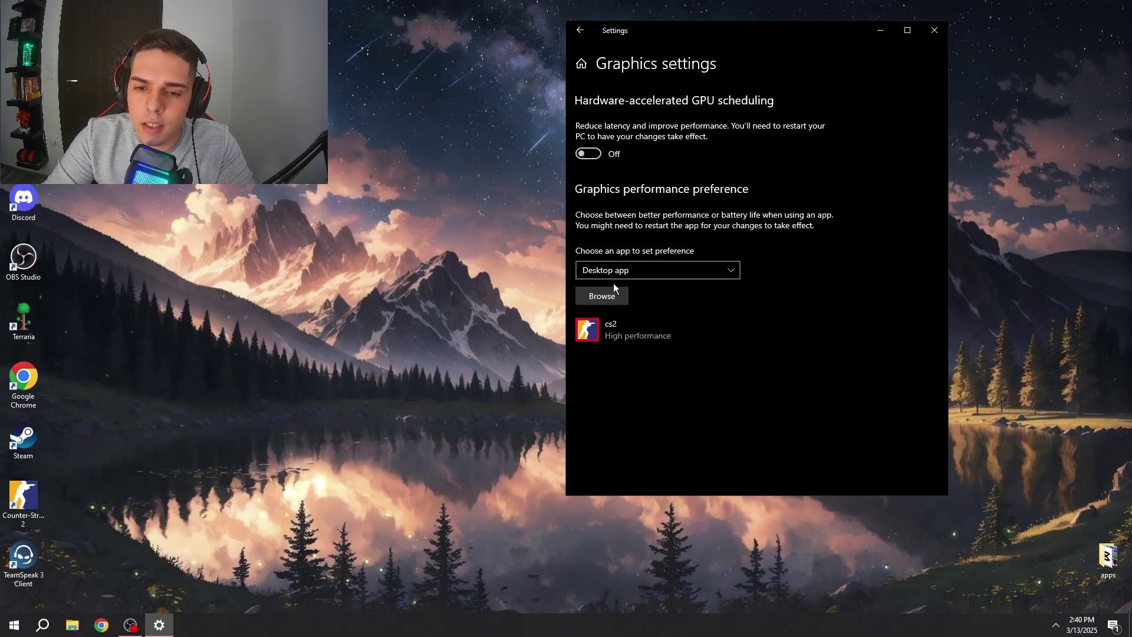
left_click(684, 338)
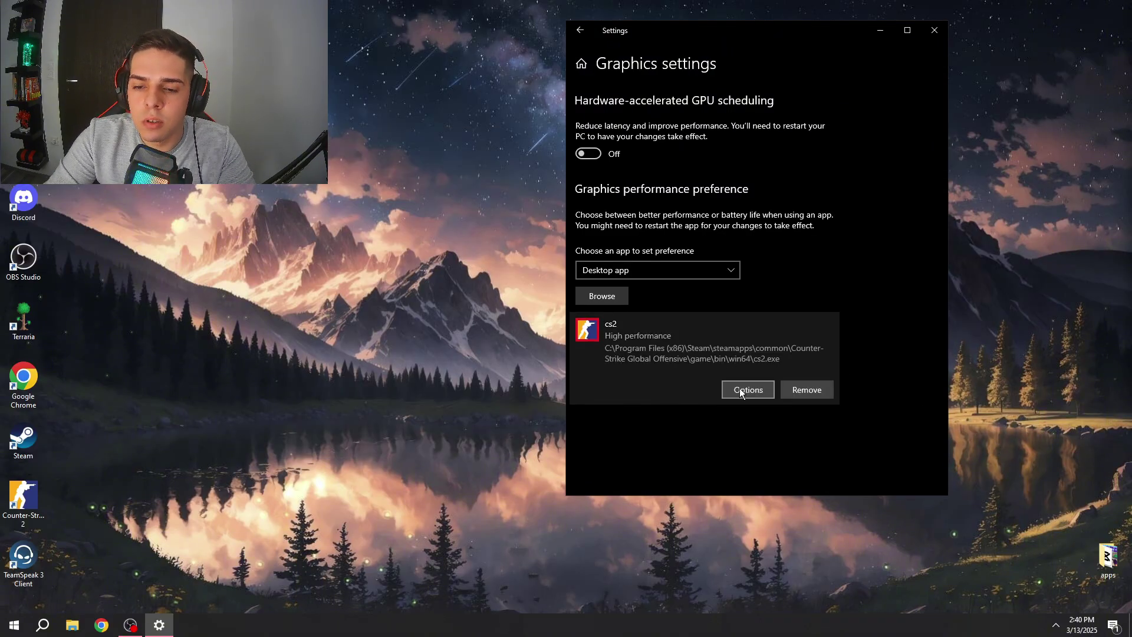
left_click(739, 388)
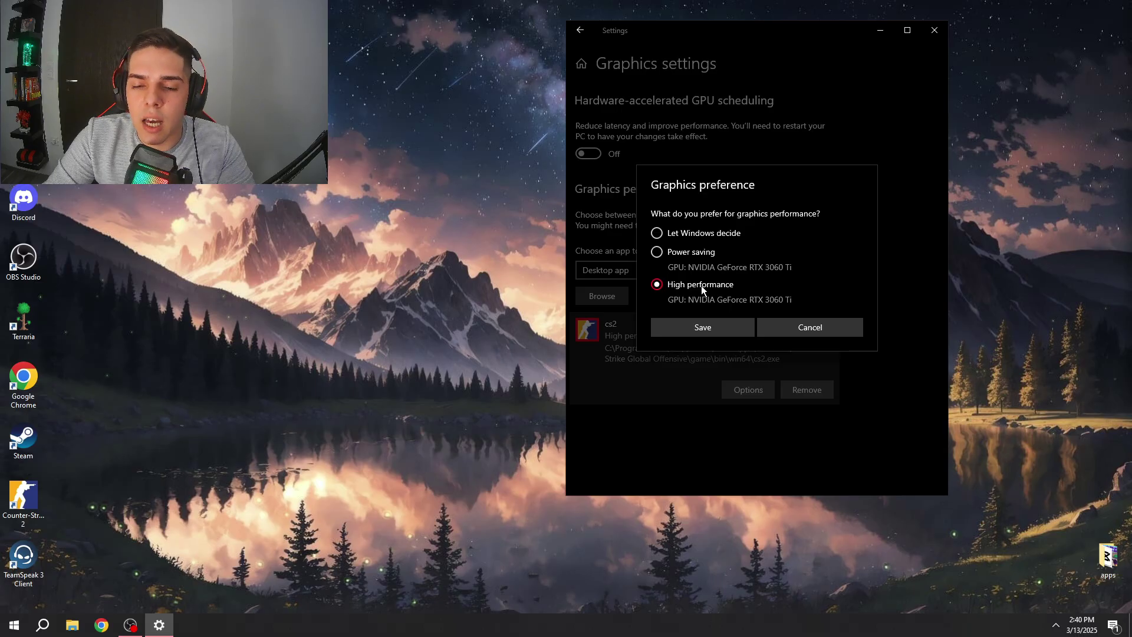
left_click(707, 331)
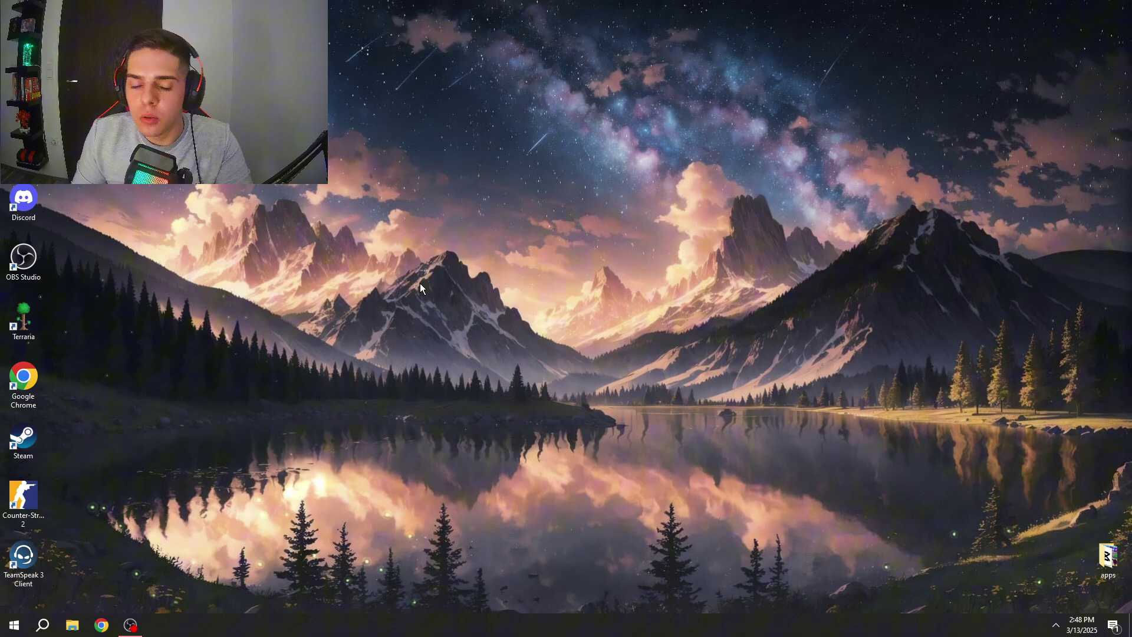
Search 'choose a power' to open Power Options, with Ultimate Performance selected.
key("super")
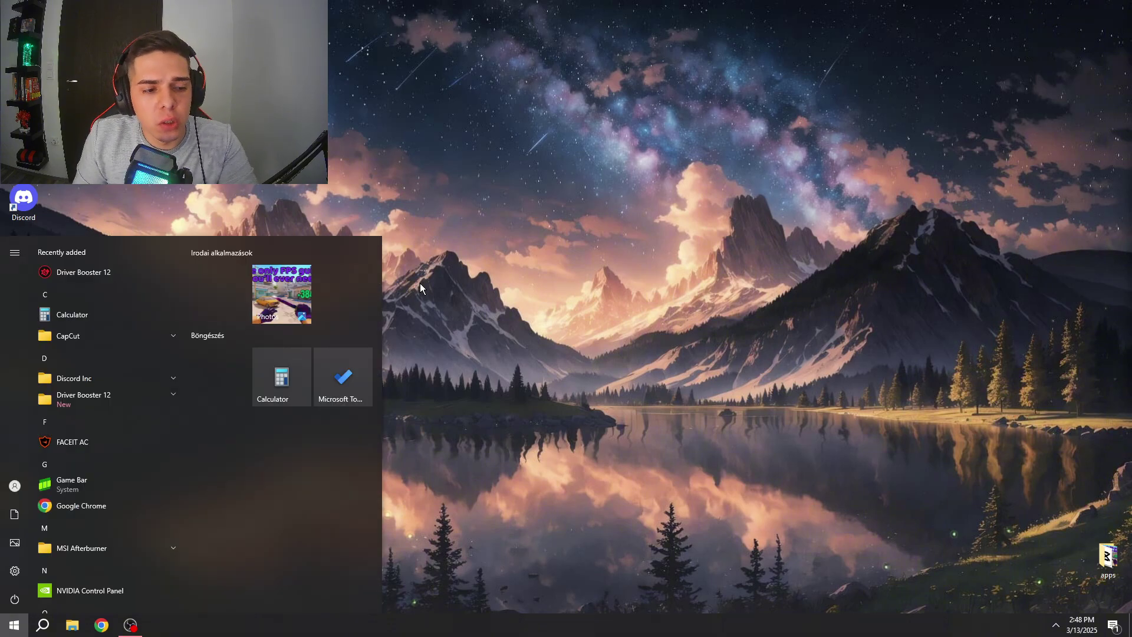
type("choose a power")
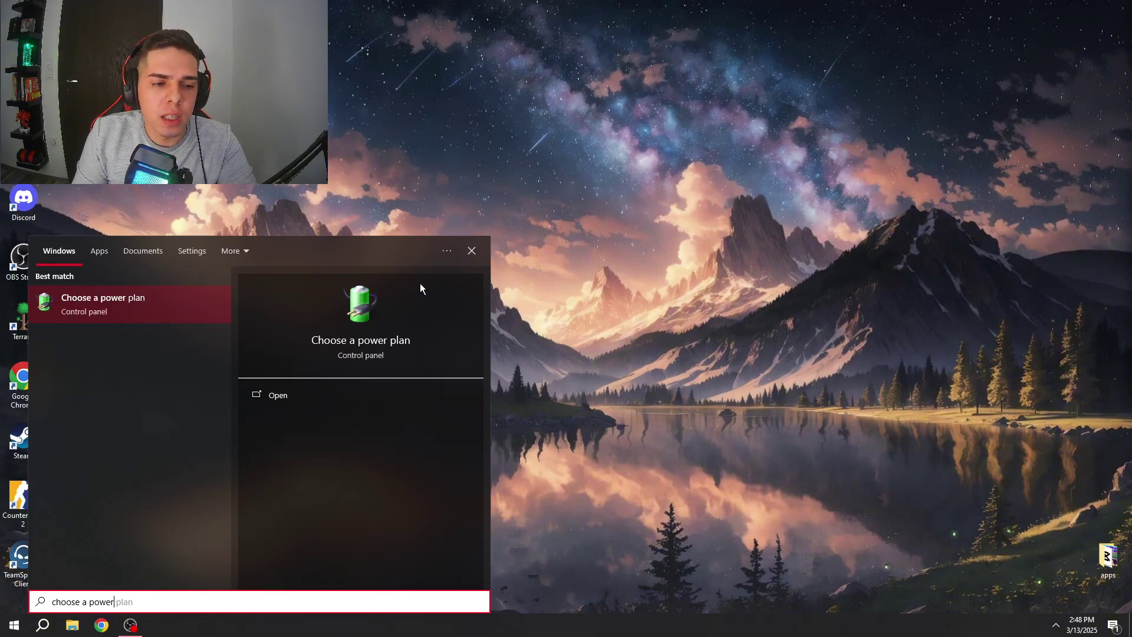
key("Return")
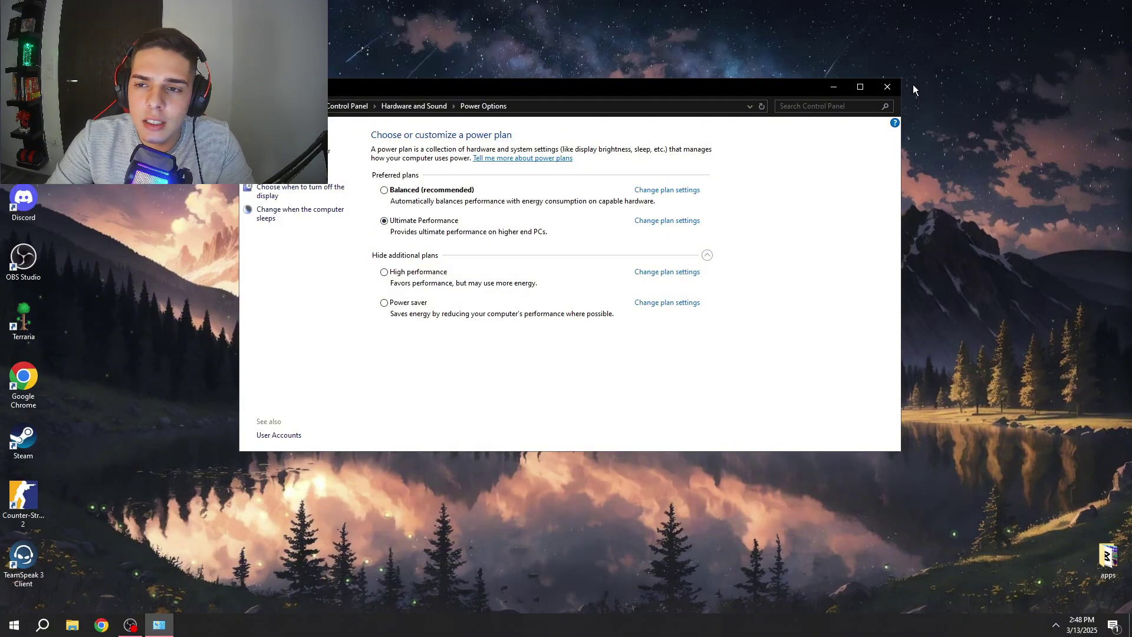
In an administrator Command Prompt, paste powercfg -duplicatescheme e9a42b02-d5df-448d-aa00-03f14749eb61.
left_click(896, 86)
key("super")
type("cmd")
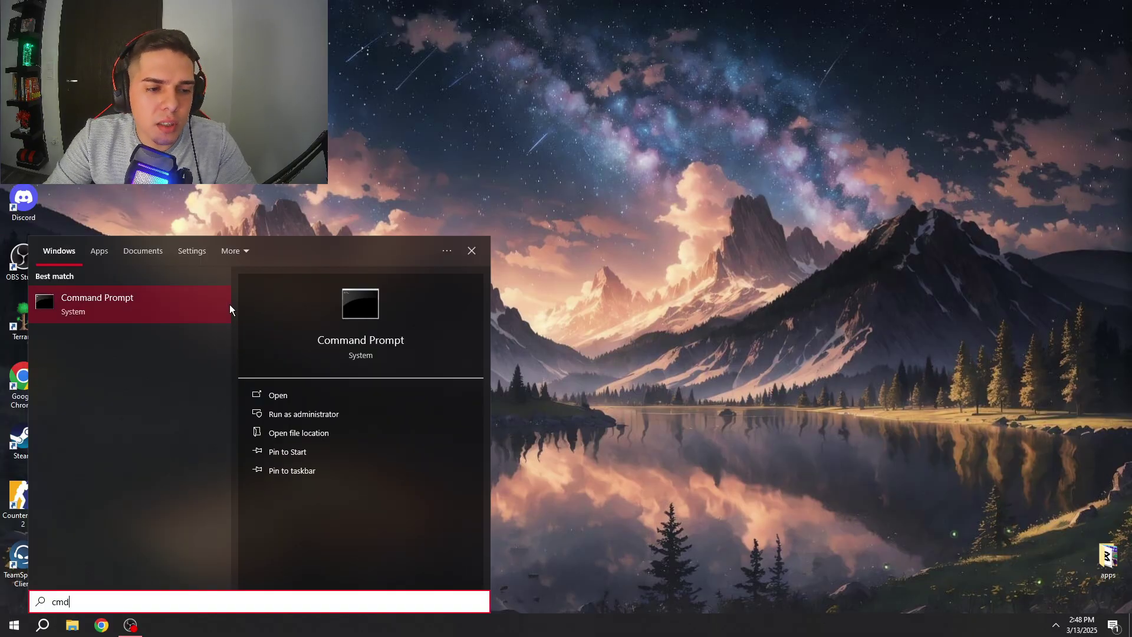
left_click(320, 416)
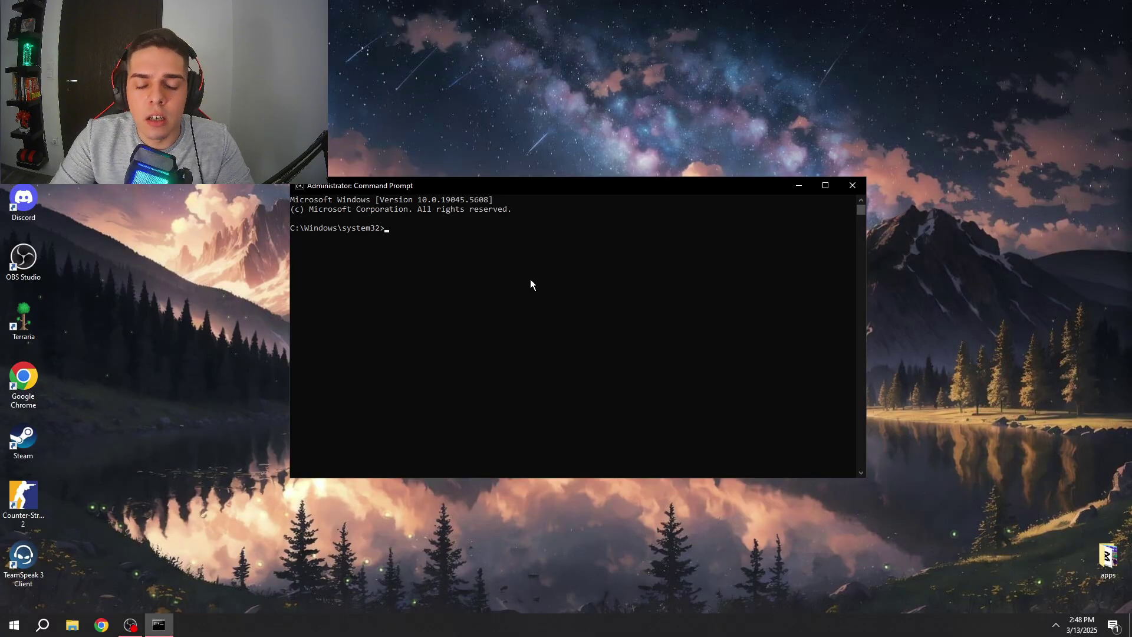
type("powercfg -duplicatescheme e9a42b02-d5df-448d-aa00-03f14749eb61")
left_click_drag(689, 238, 554, 232)
left_click(386, 230)
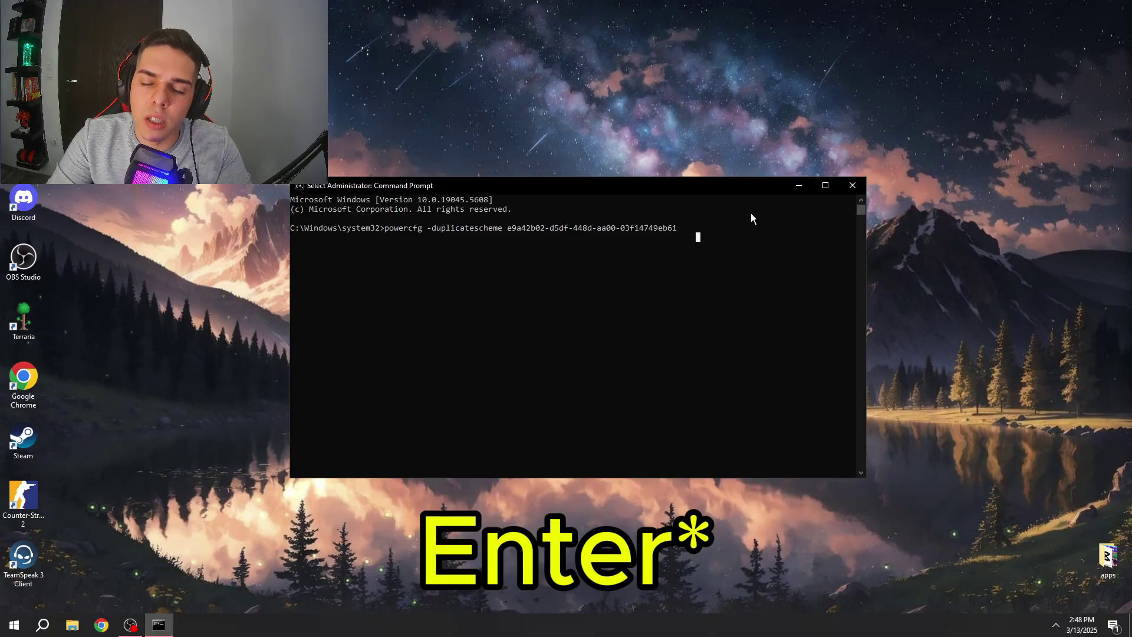
left_click(859, 186)
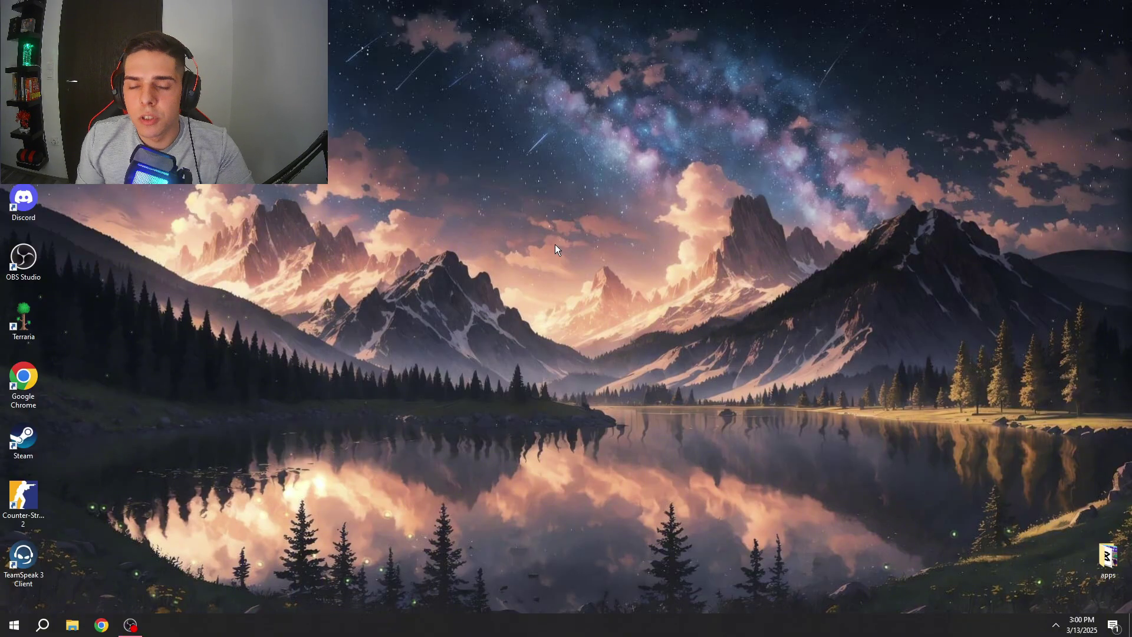
key("super")
type("run")
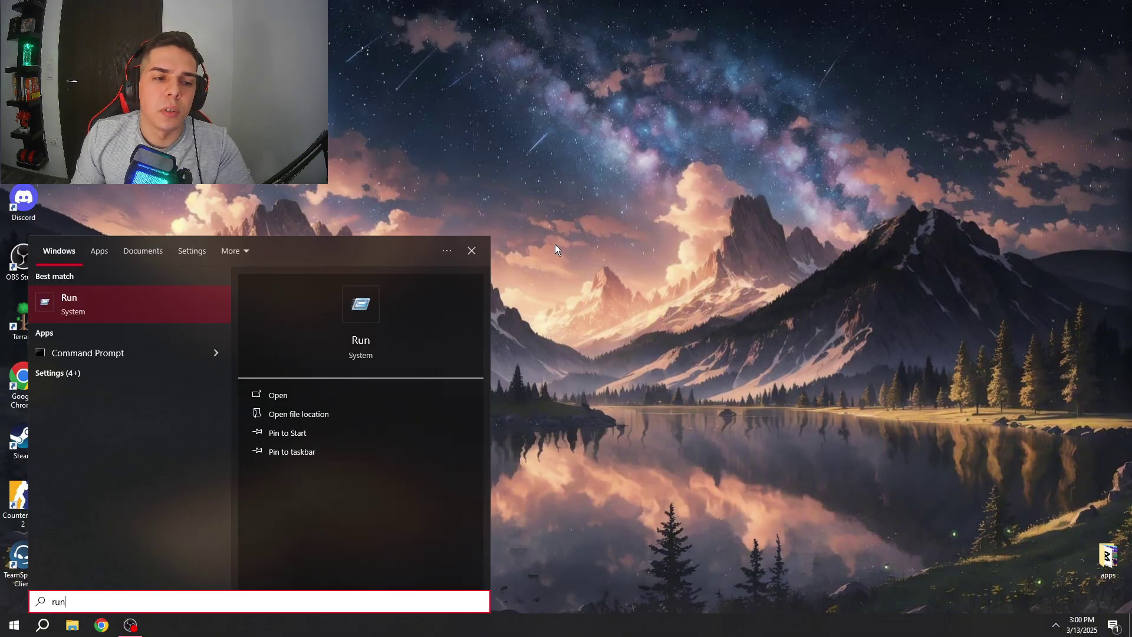
key("Return")
left_click_drag(132, 494, 524, 282)
left_click(503, 344)
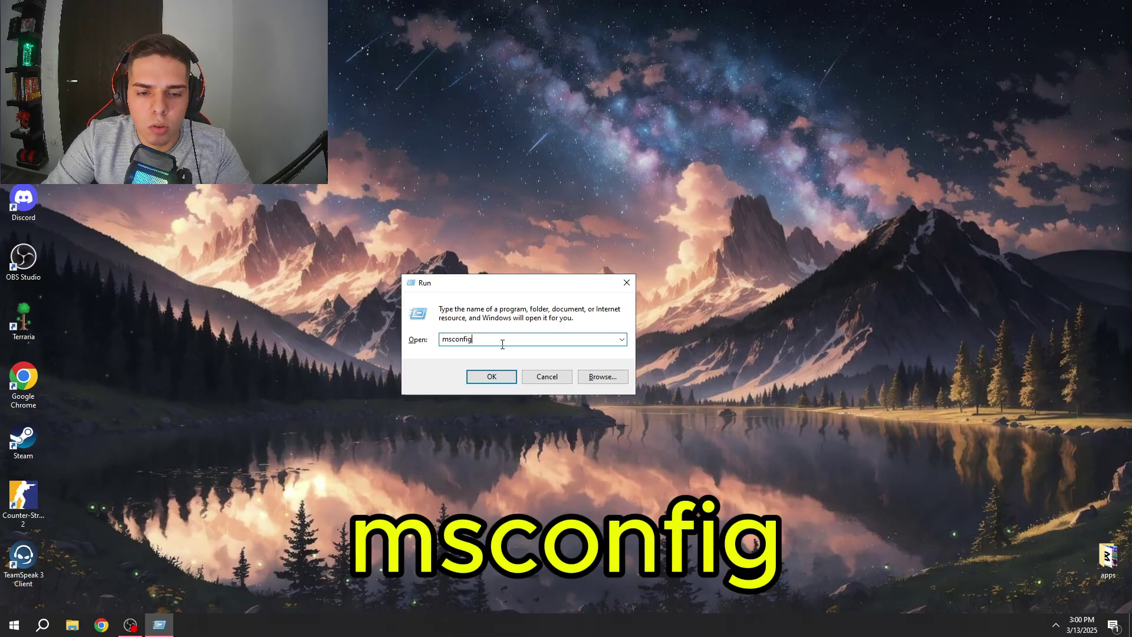
left_click(494, 376)
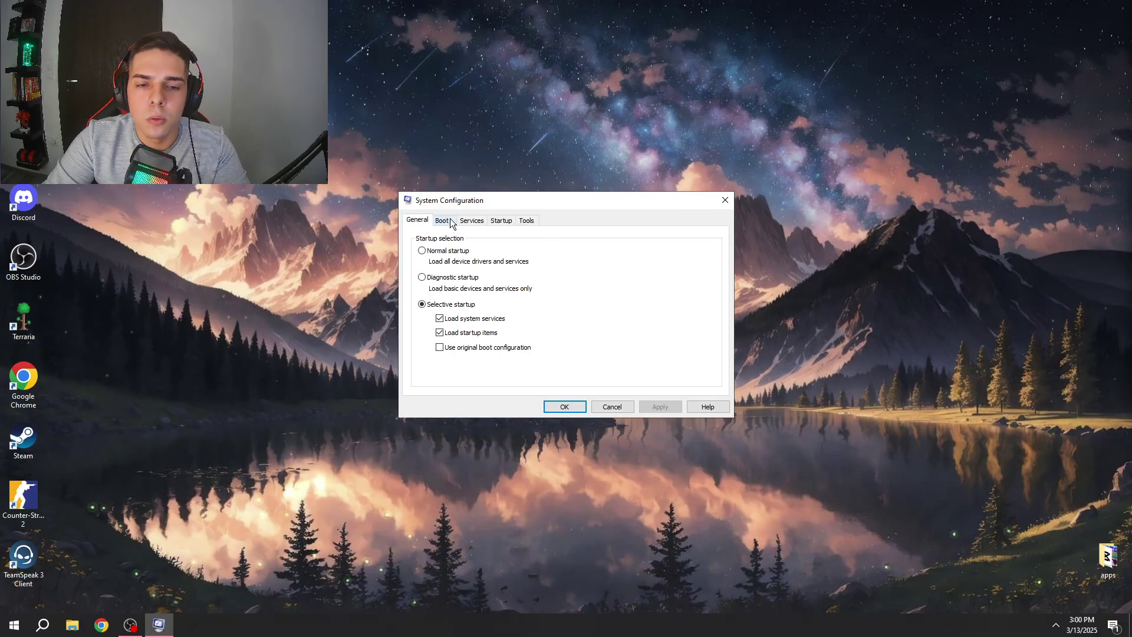
left_click(450, 222)
left_click(465, 304)
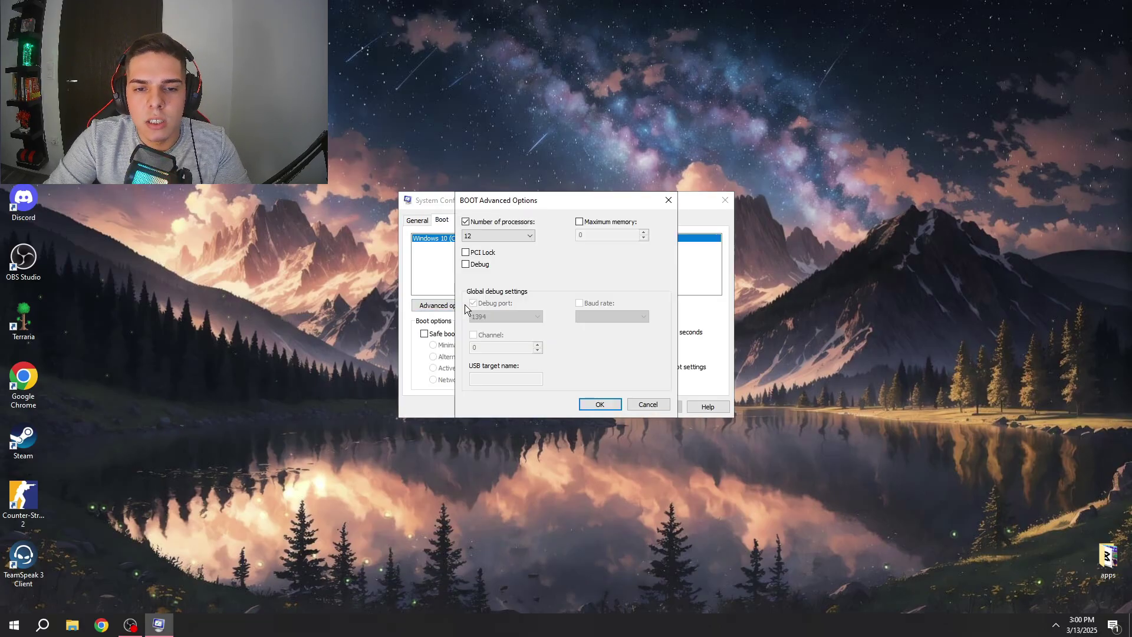
left_click(498, 237)
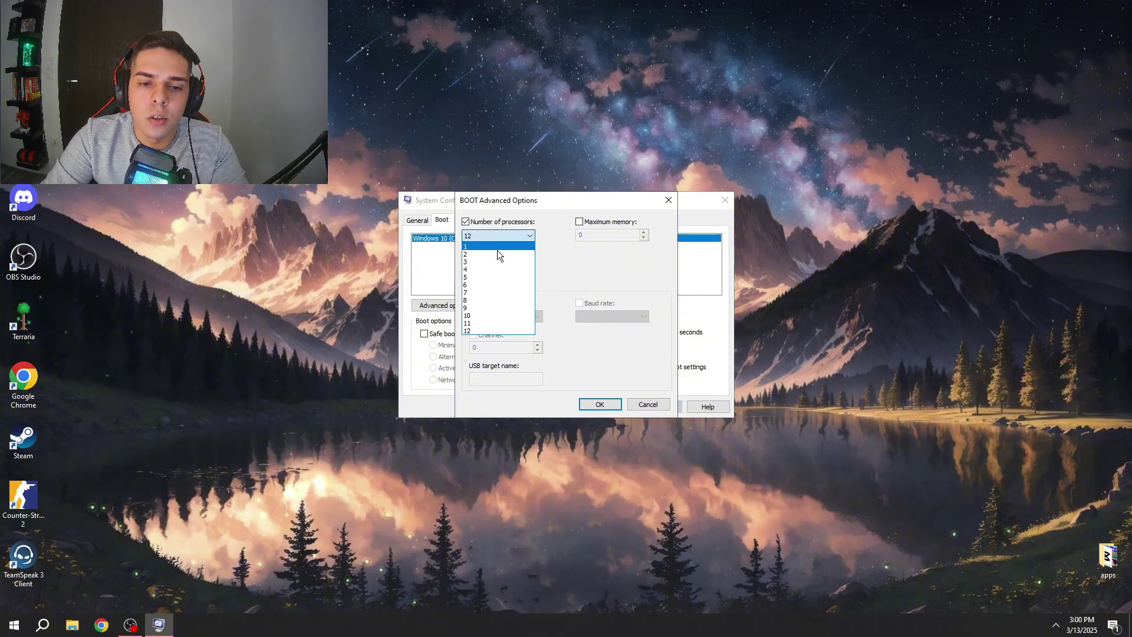
left_click(479, 331)
left_click(604, 402)
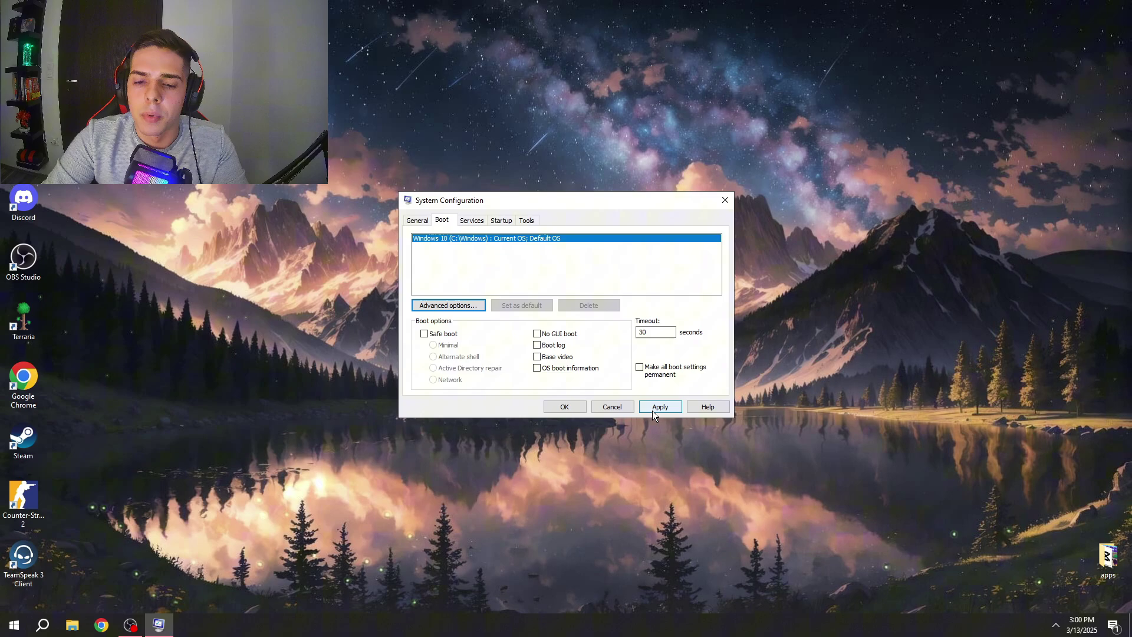
left_click(601, 410)
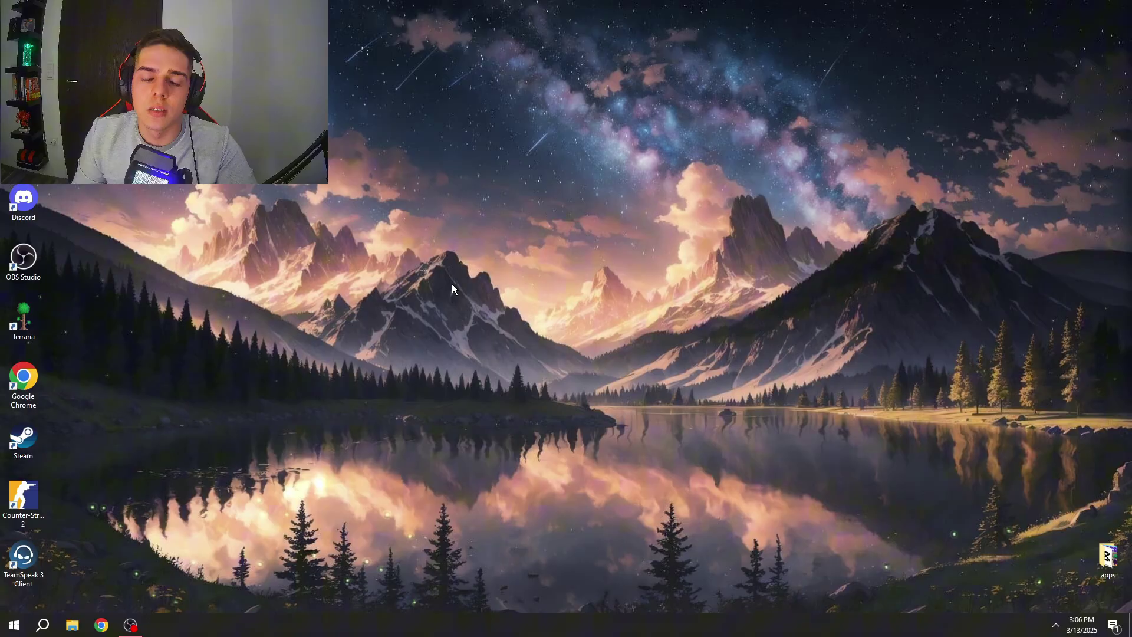
key("super")
key("super")
key("super")
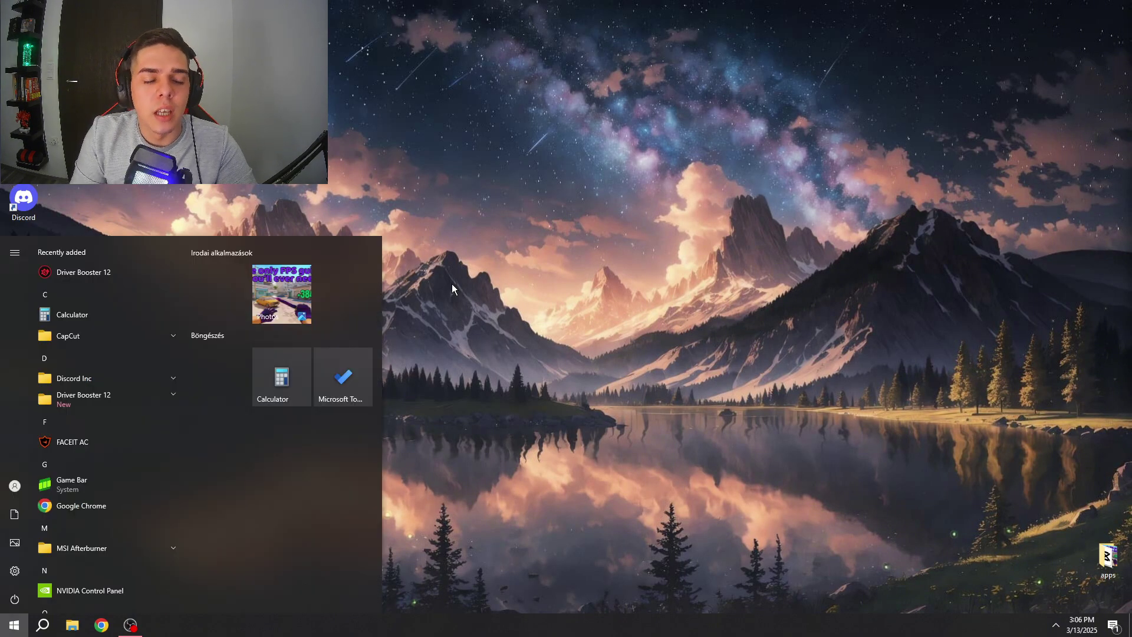
type("windows power")
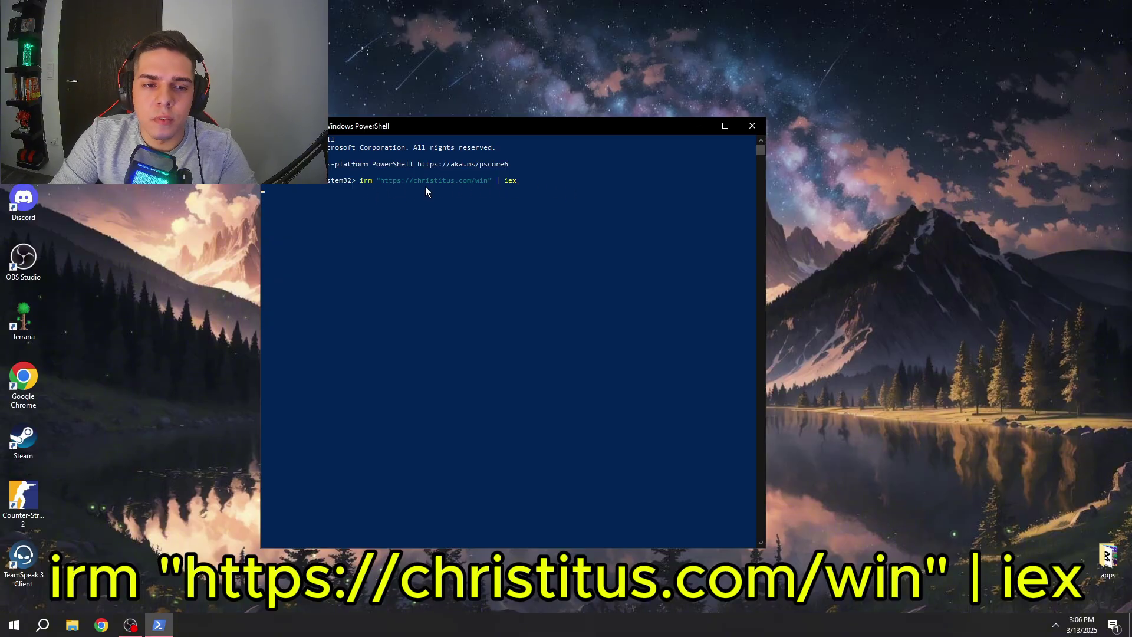
key("Return")
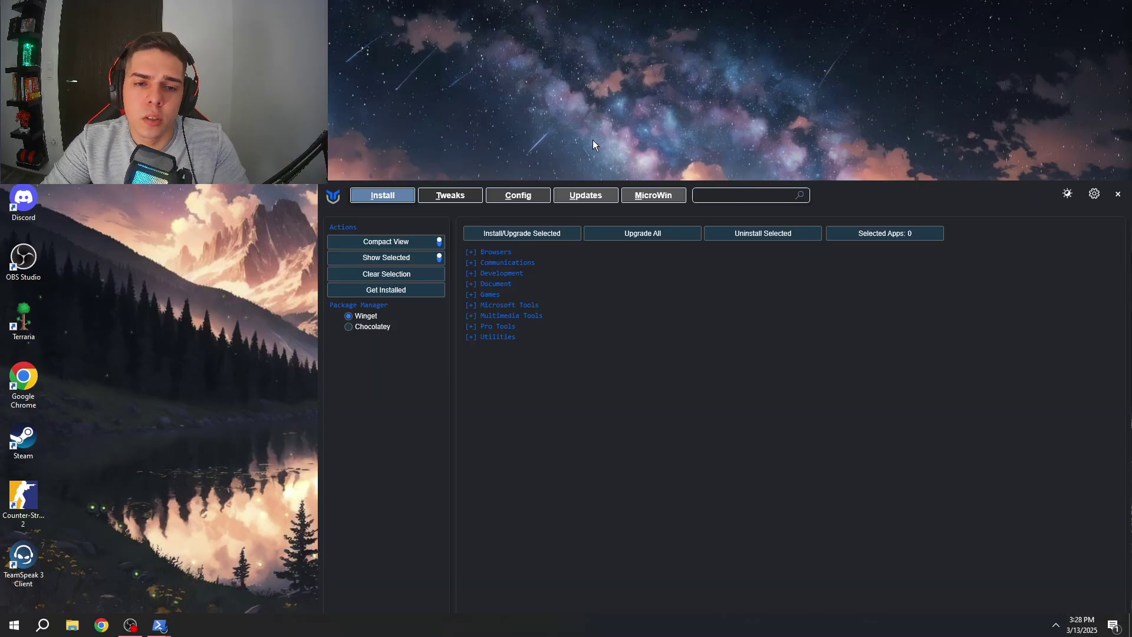
Tick the Standard recommended tweaks on the Tweaks page and enlarge the utility window.
left_click(471, 193)
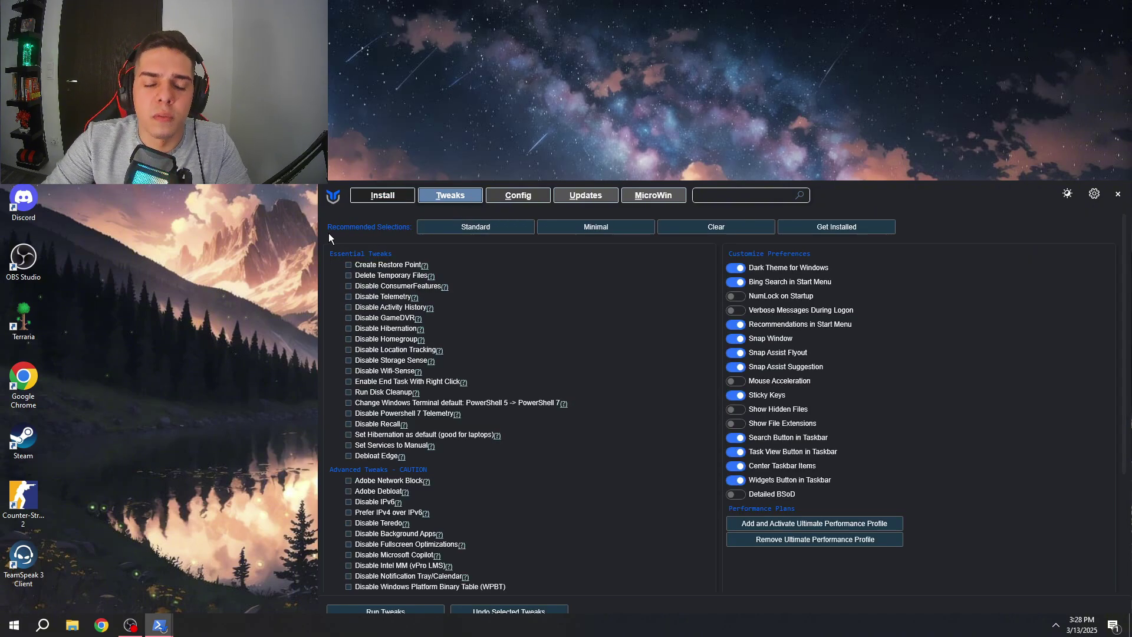
left_click(478, 231)
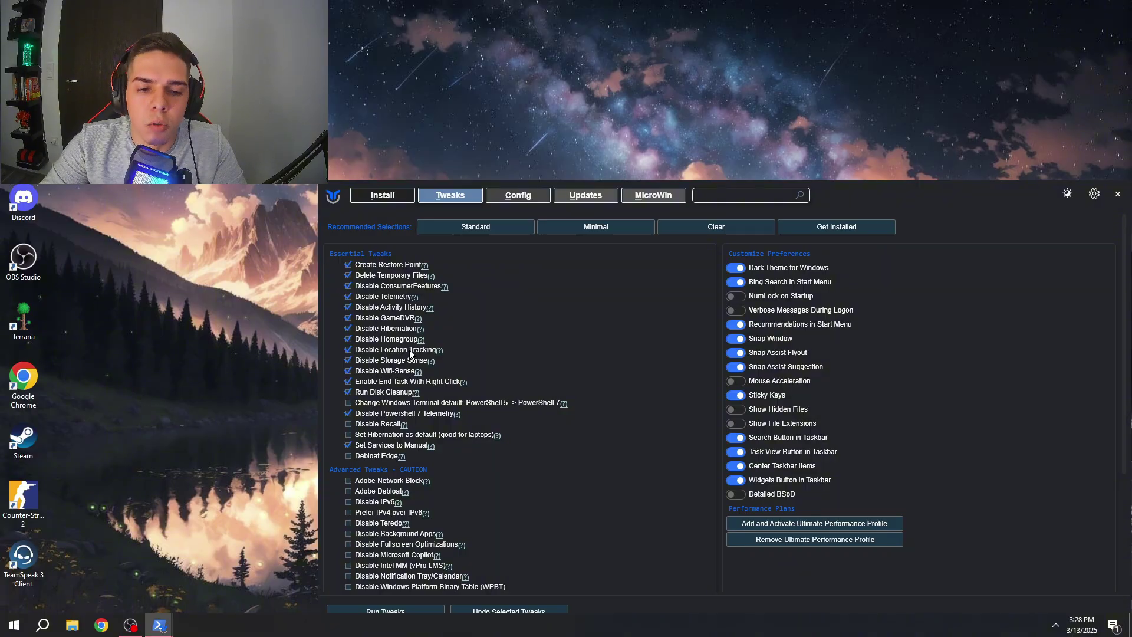
mouse_move(409, 355)
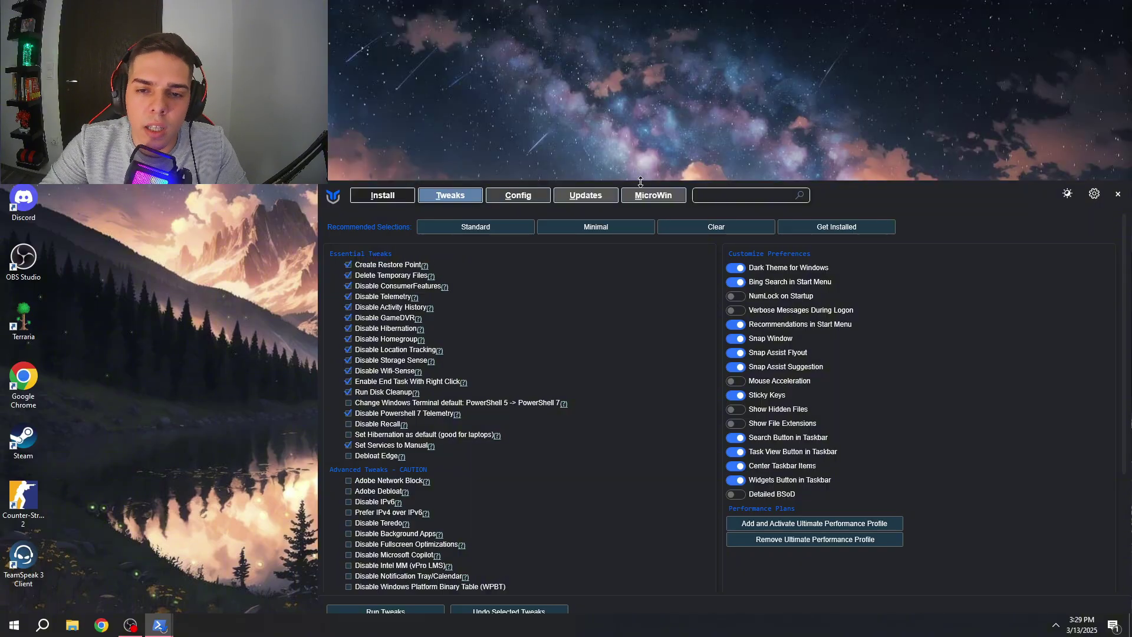
left_click_drag(640, 182, 644, 148)
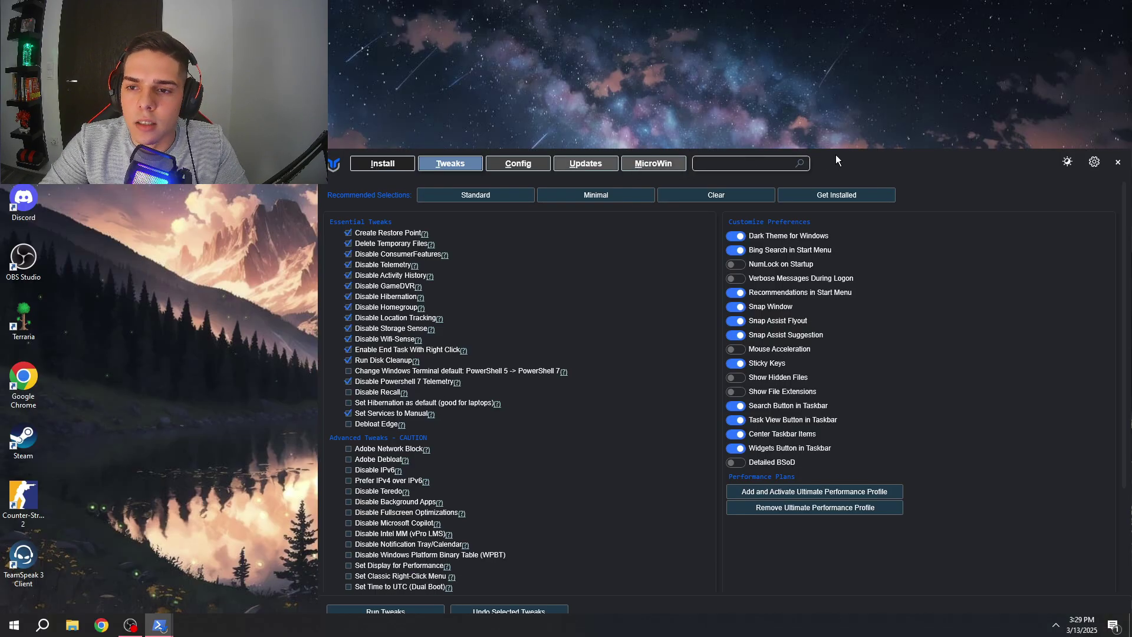
left_click_drag(836, 154, 839, 141)
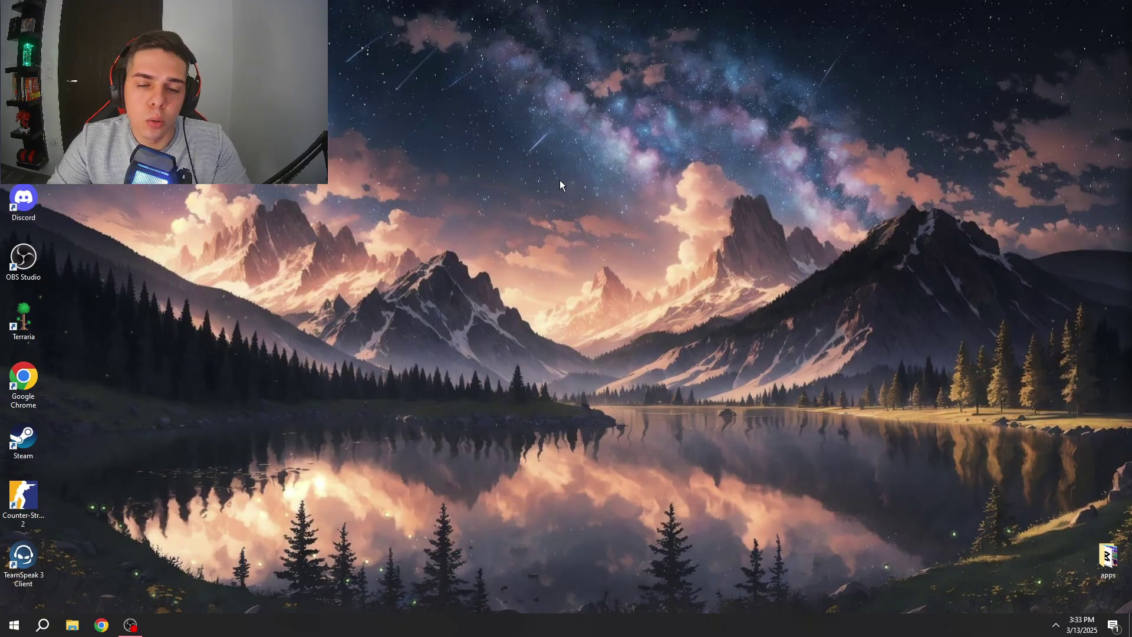
Open 'temp' via Run and delete every file in the Windows Temp folder.
key("super")
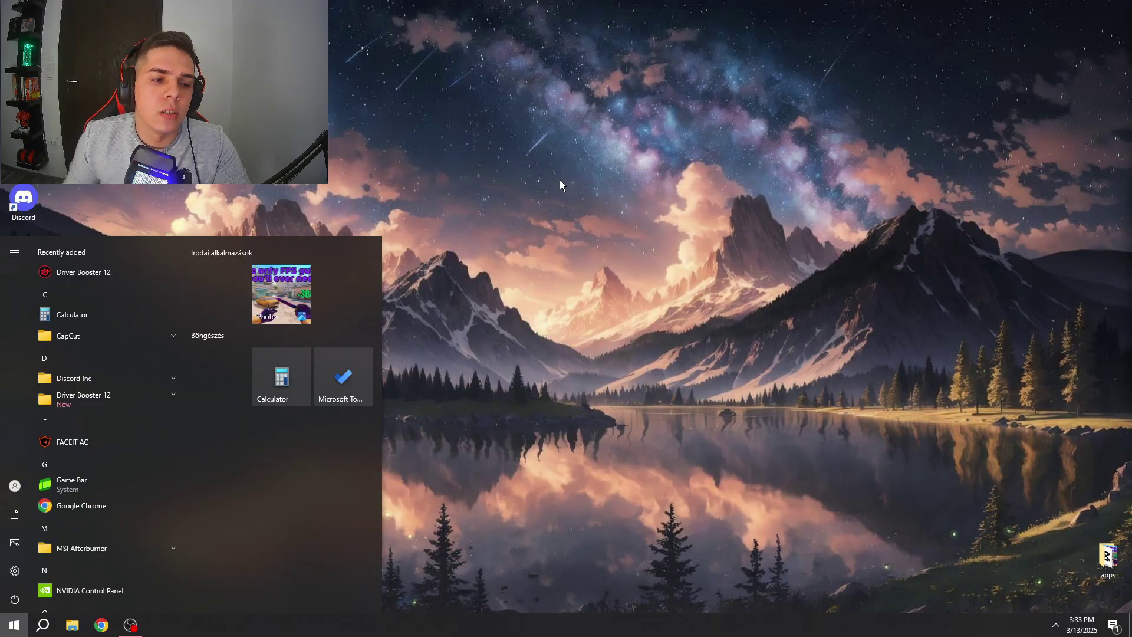
type("run")
key("Return")
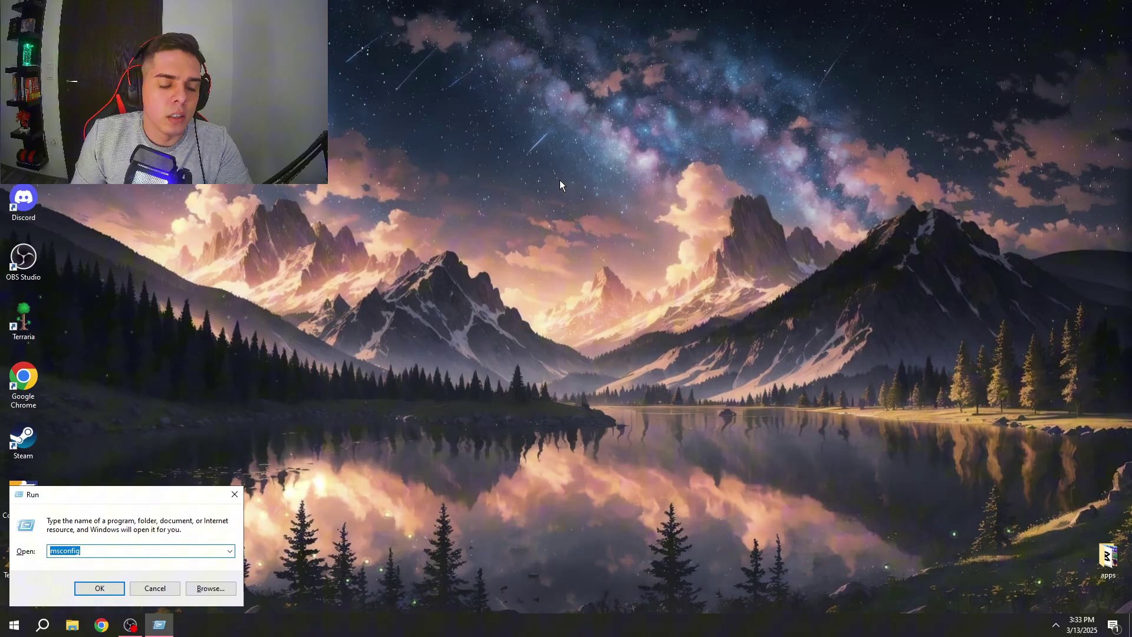
type("temp")
key("Return")
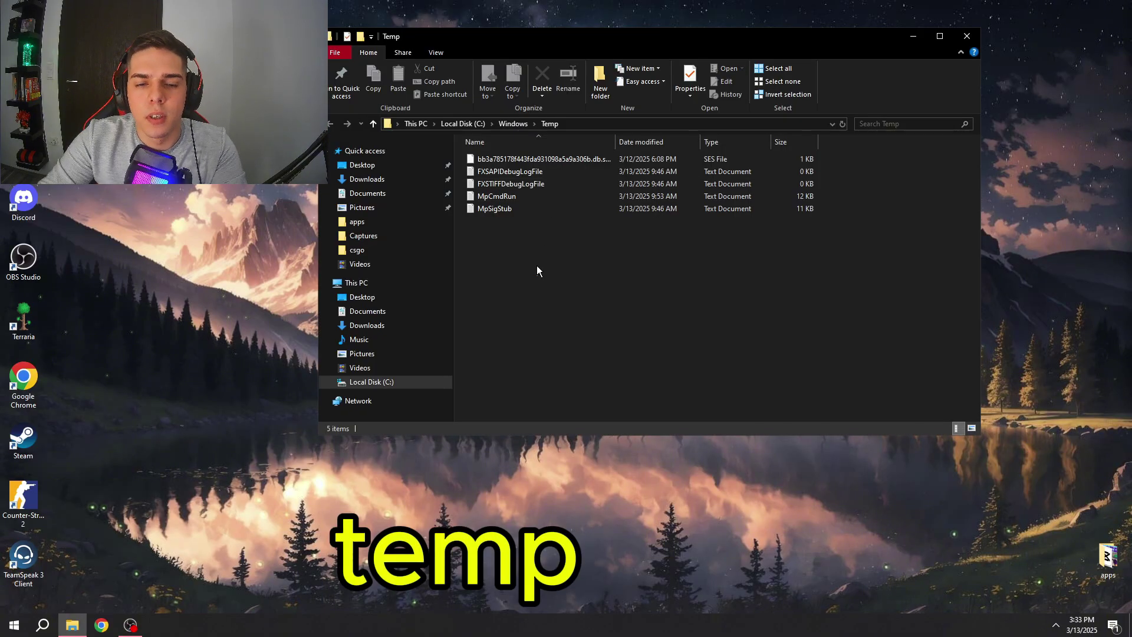
key("ctrl+a")
key("Delete")
left_click(966, 36)
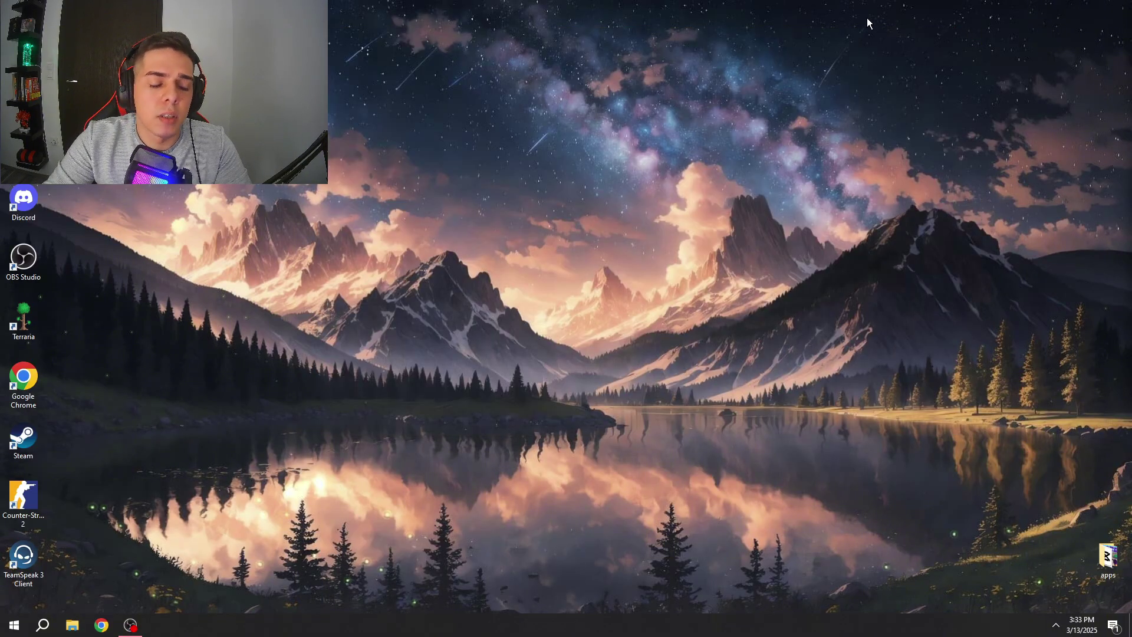
Open '%temp%' via Run and delete all 13 items in the user Temp folder.
key("super")
type("run")
key("Return")
type("%")
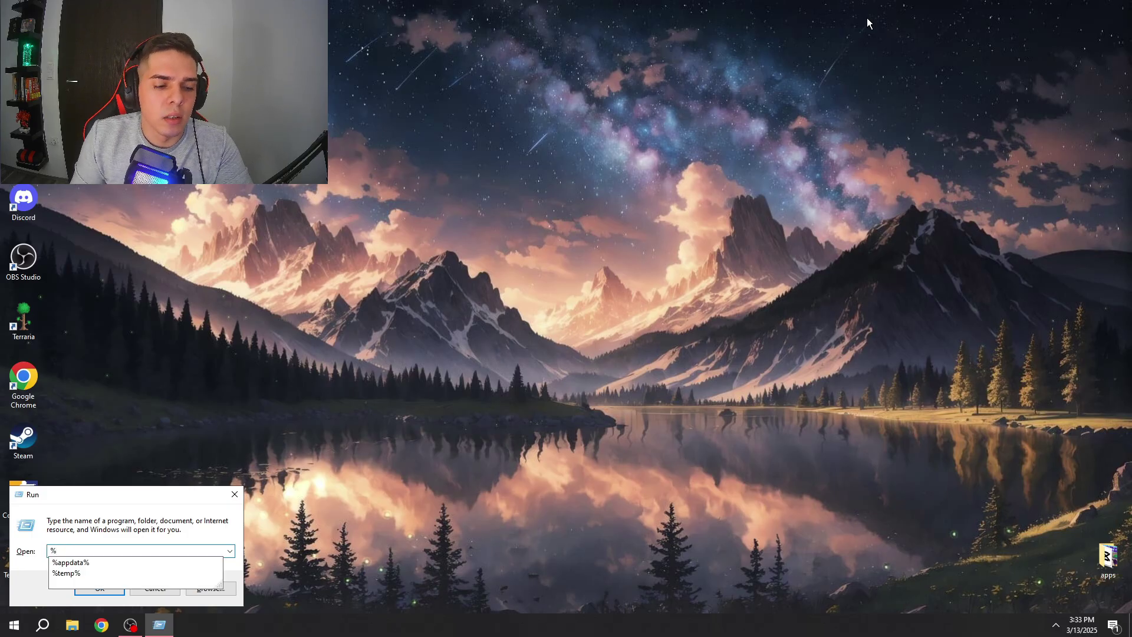
type("temp%")
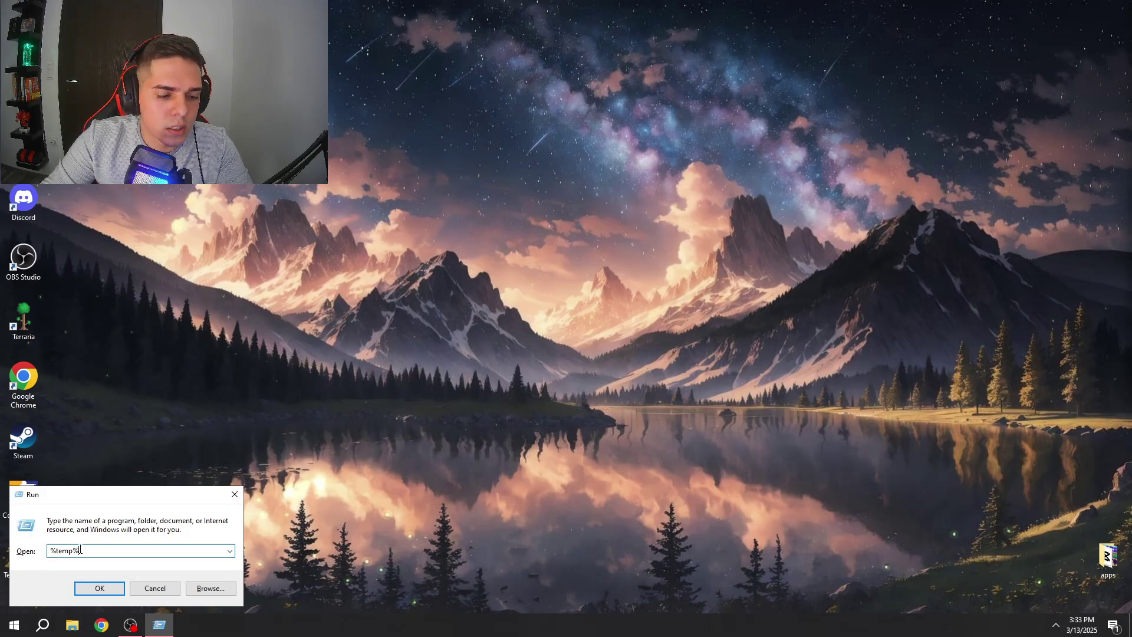
left_click(99, 588)
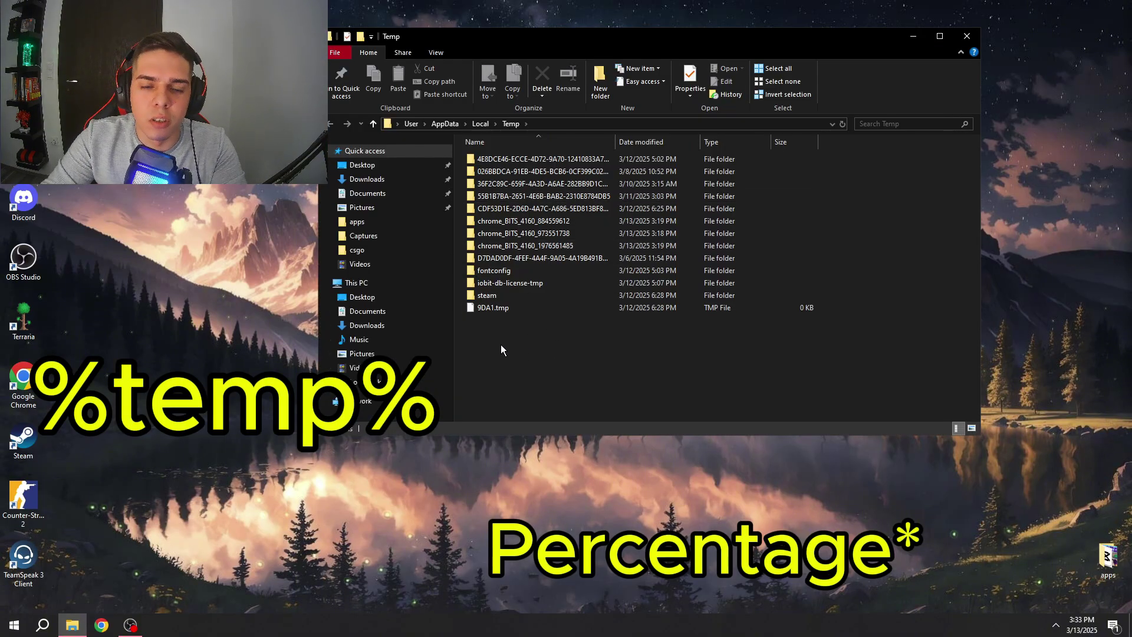
left_click_drag(500, 350, 540, 104)
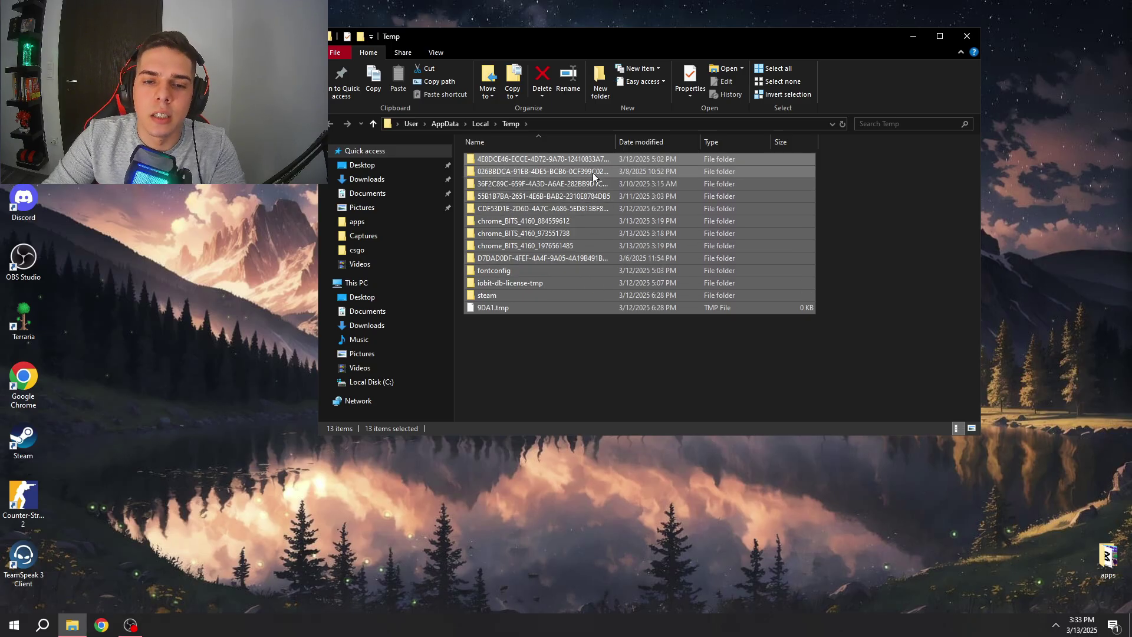
key("Delete")
left_click(236, 253)
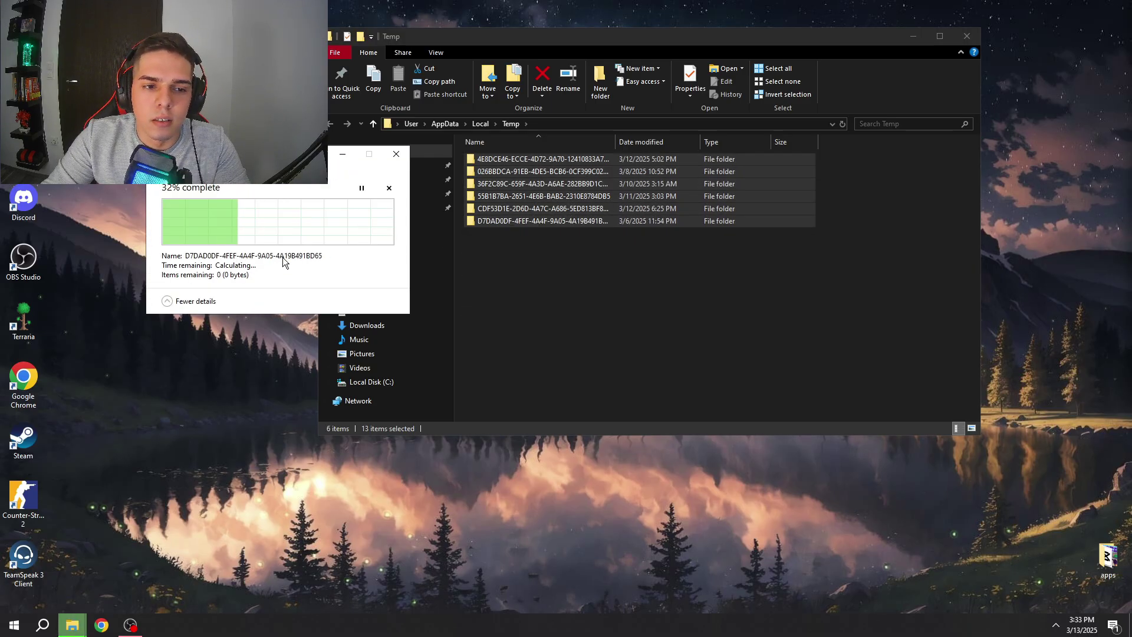
left_click(960, 38)
Open the Windows Prefetch folder via Run, granting access permission.
key("super")
type("r")
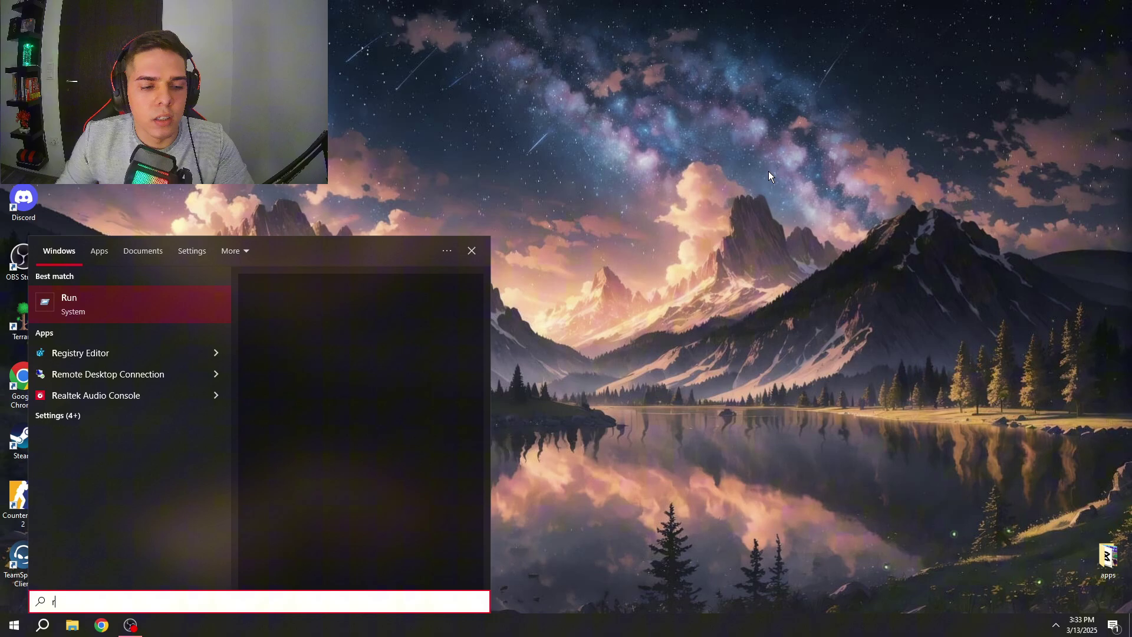
type("un")
key("Return")
type("prefetch")
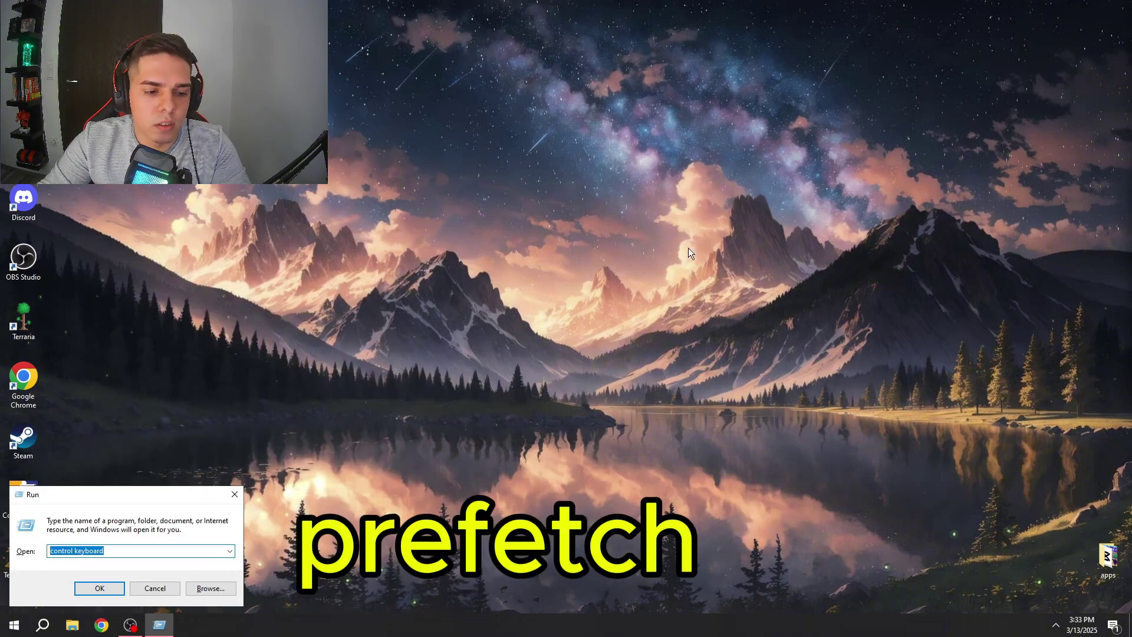
type("prefetch")
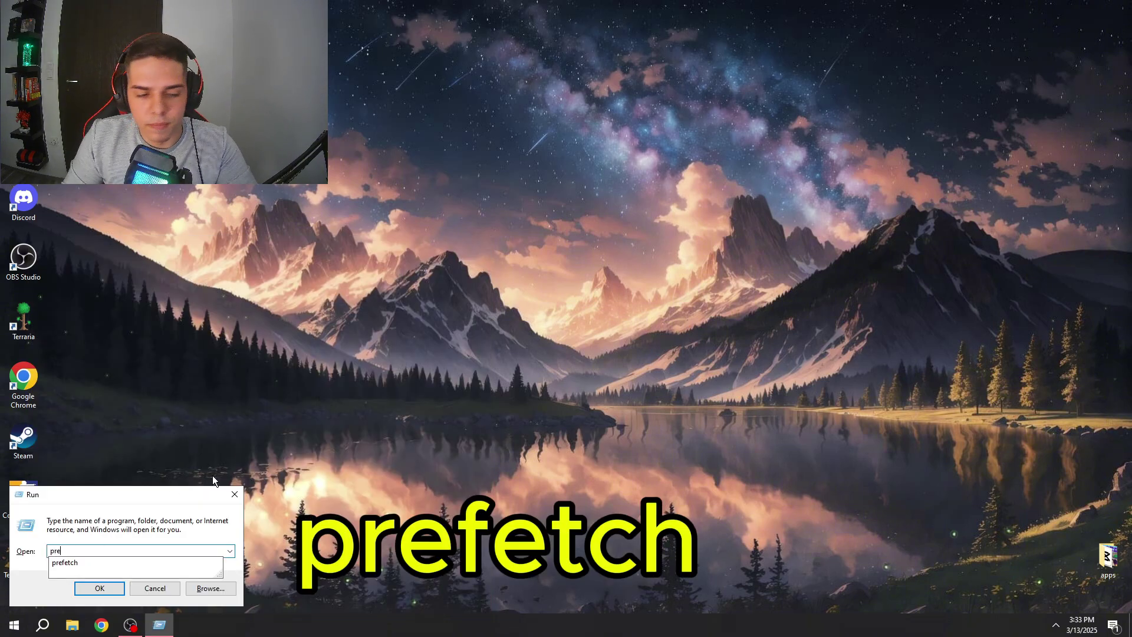
key("Return")
left_click(580, 328)
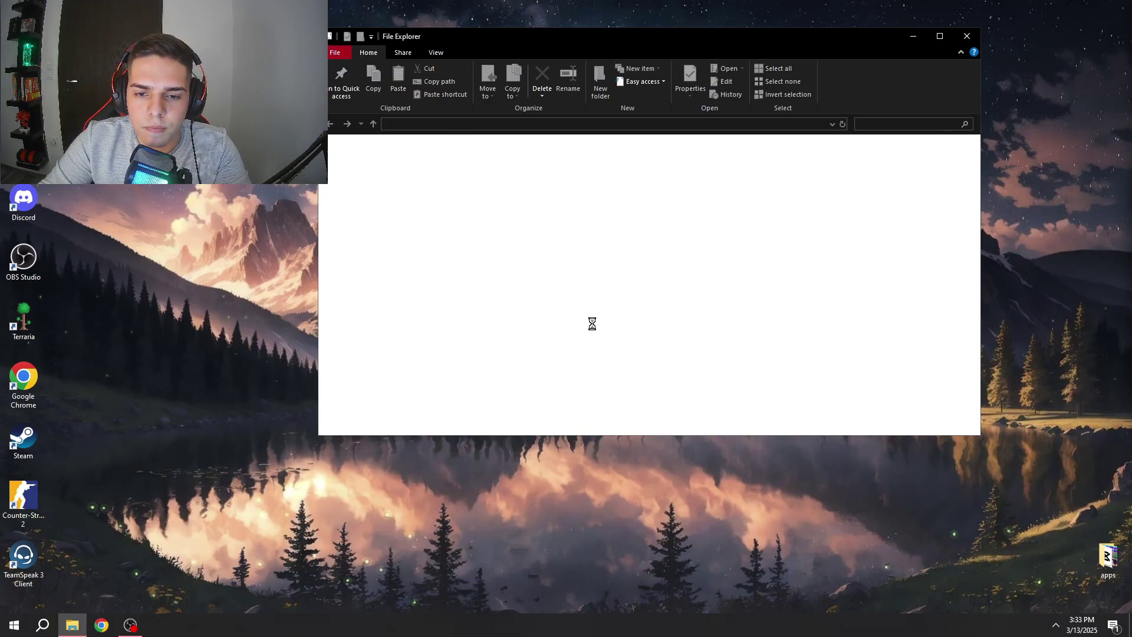
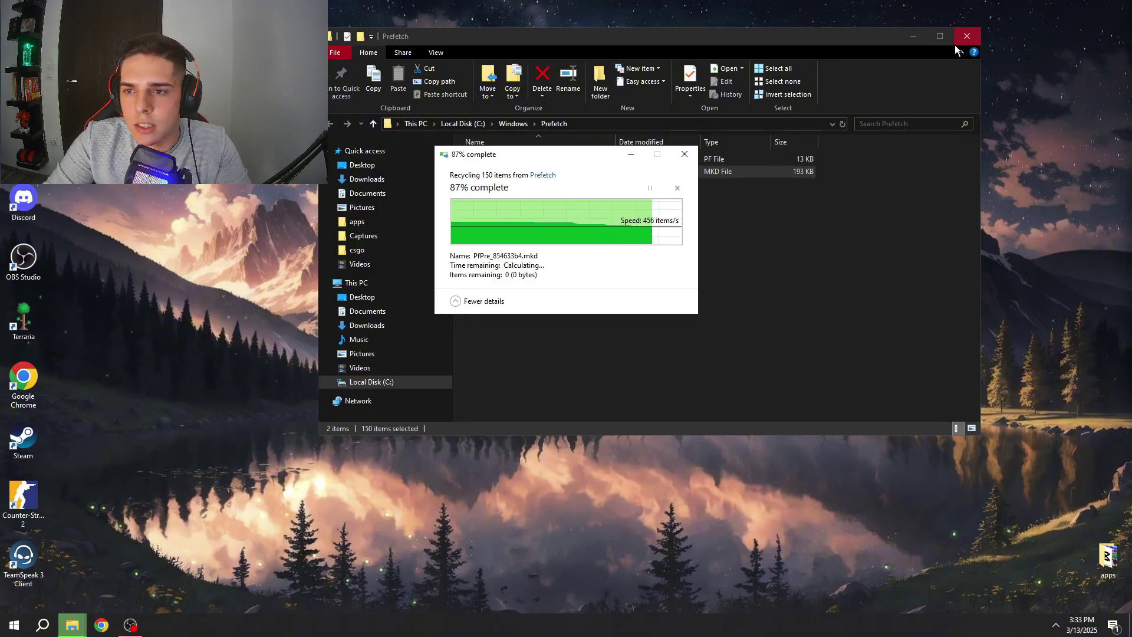
Close the emptied Prefetch folder and search Start for 'delete' to open Delete temporary files.
left_click(967, 36)
key("super")
type("delete")
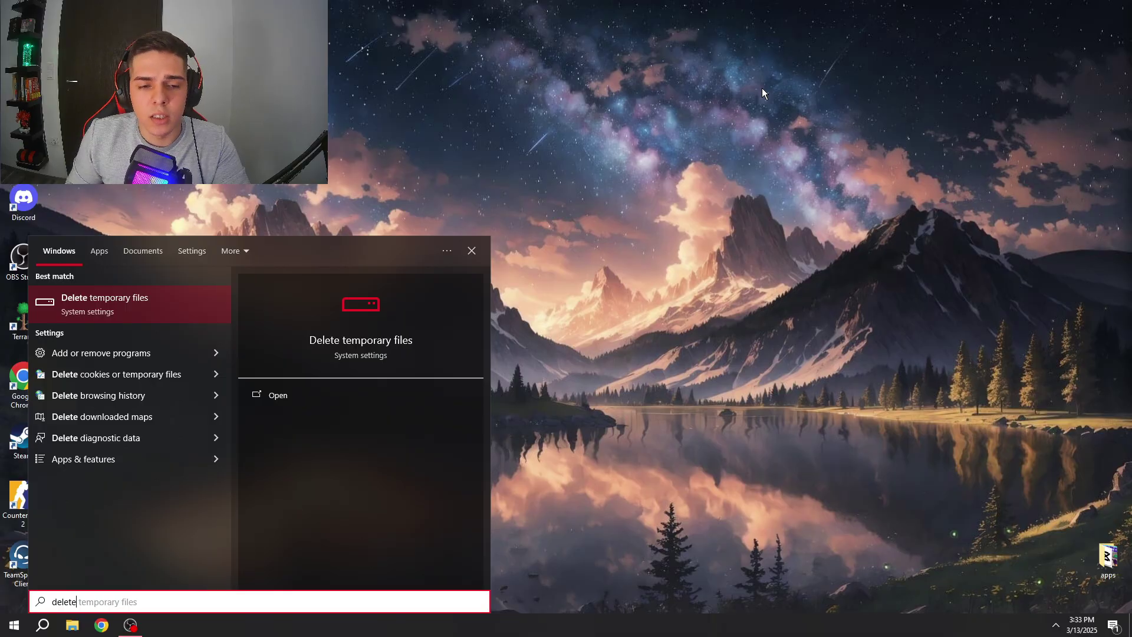
key("Return")
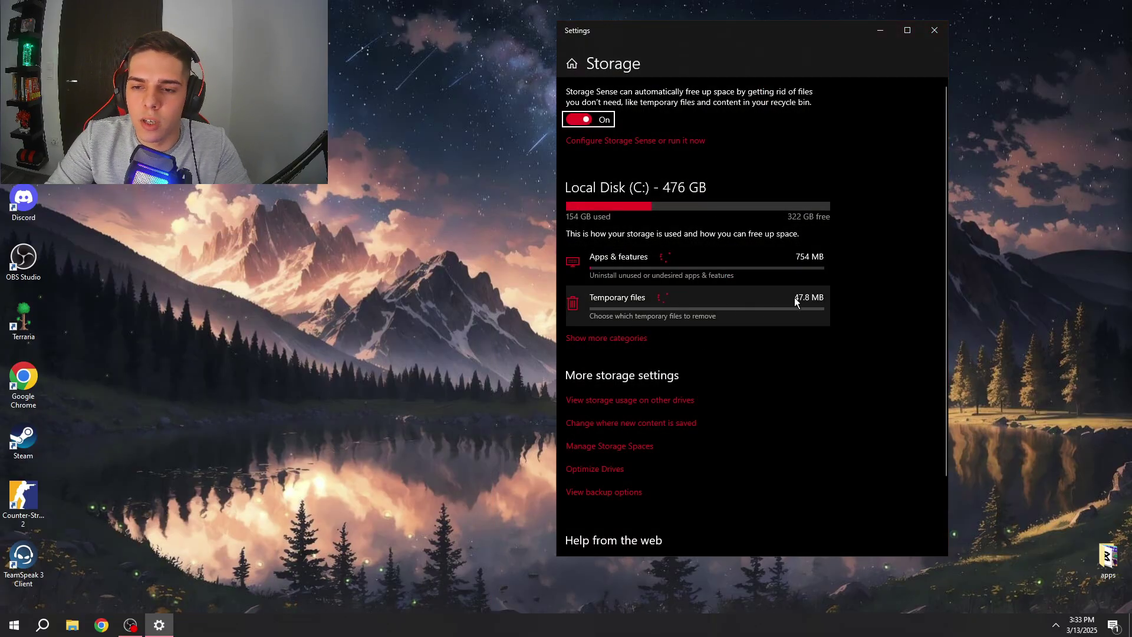
Remove all temporary files on C:, including Recycle Bin and Delivery Optimization Files.
left_click(692, 306)
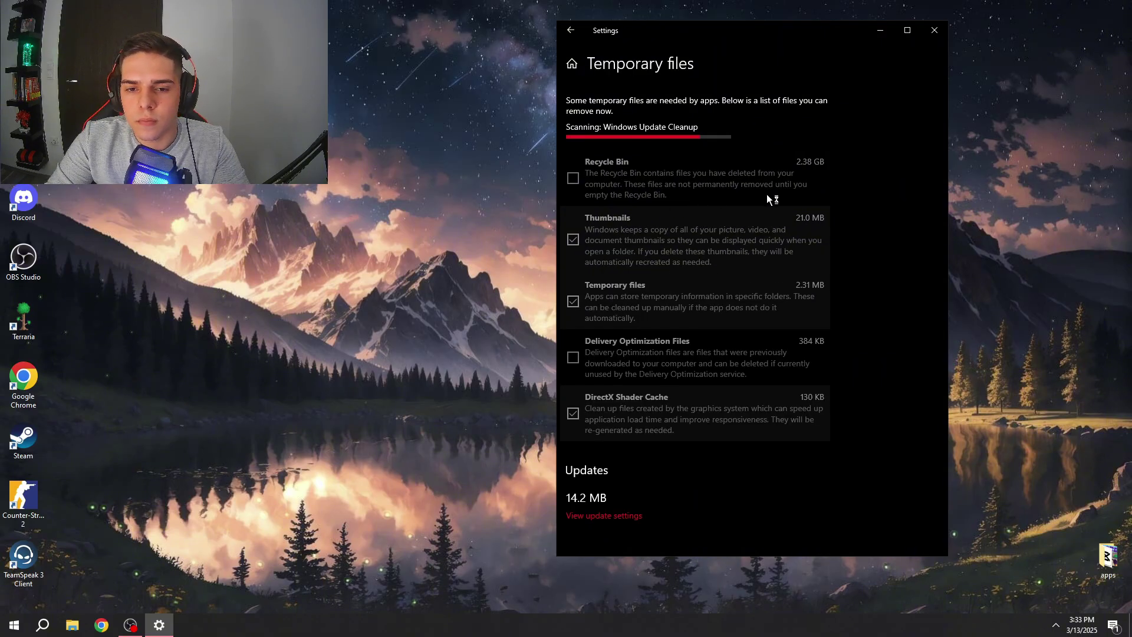
left_click(645, 208)
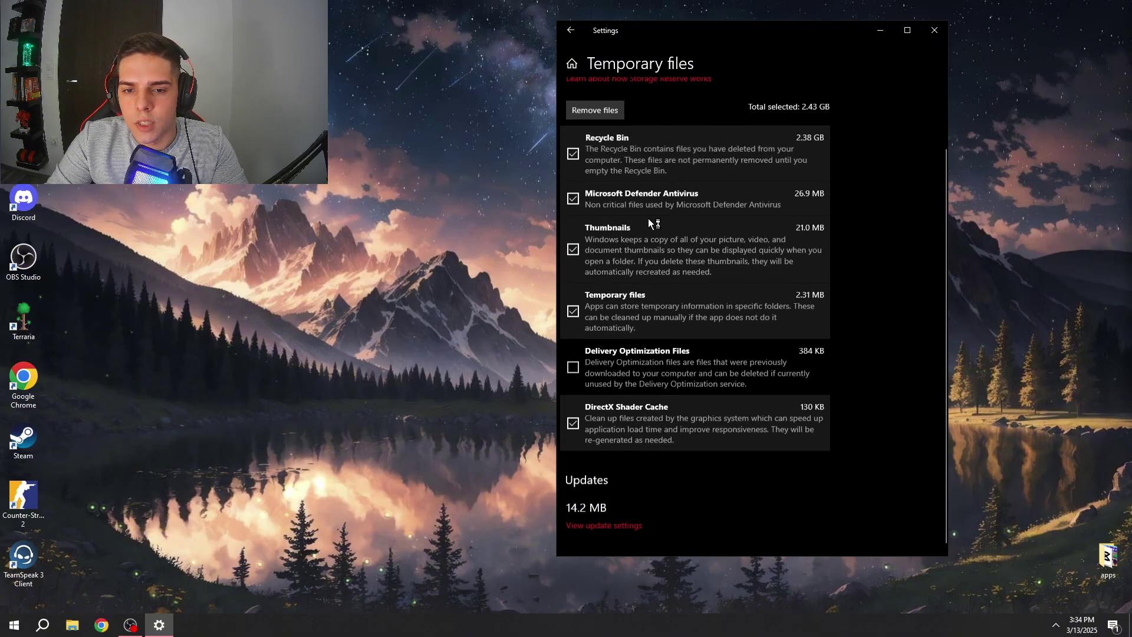
left_click(607, 363)
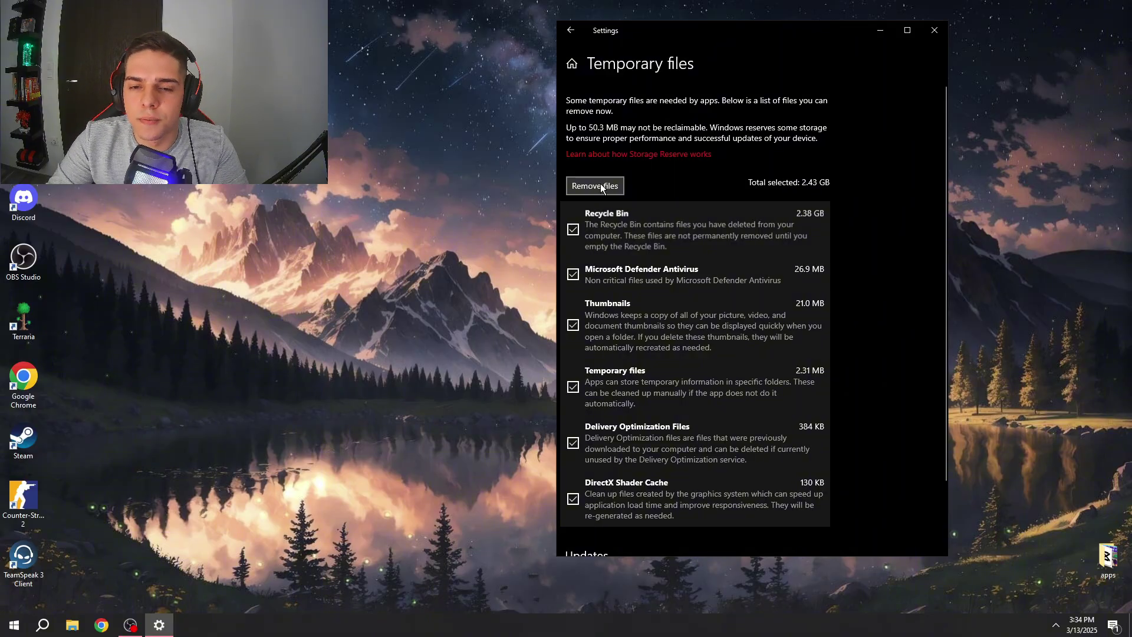
left_click(600, 186)
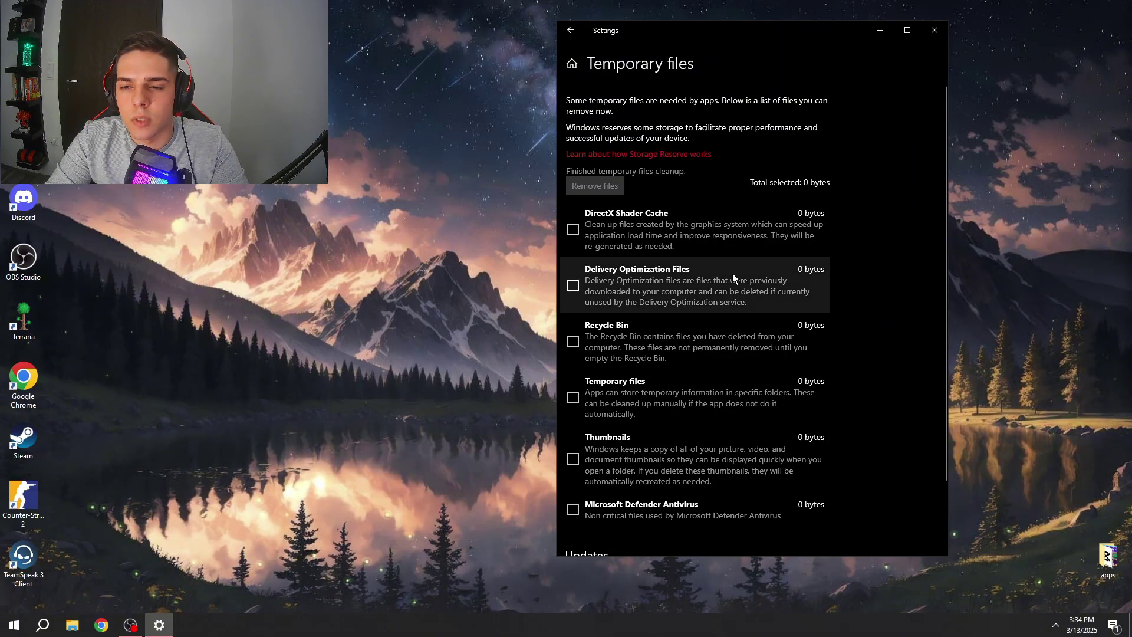
scroll(704, 280, "down", 2)
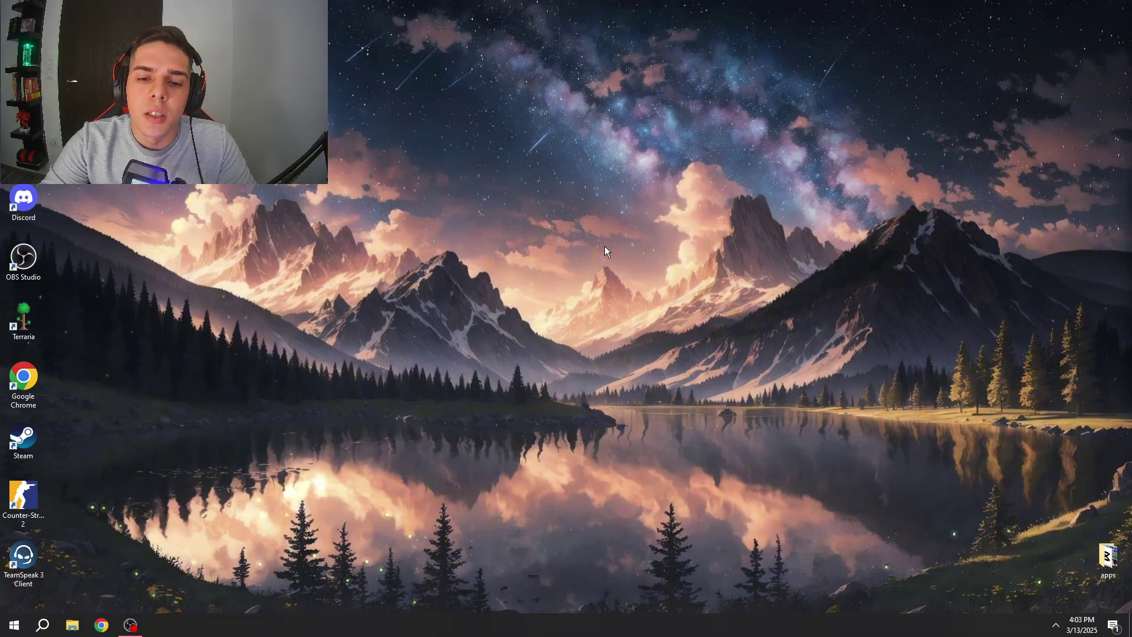
Launch NVIDIA Control Panel from the desktop menu and show Adjust Image Settings with Preview.
right_click(590, 258)
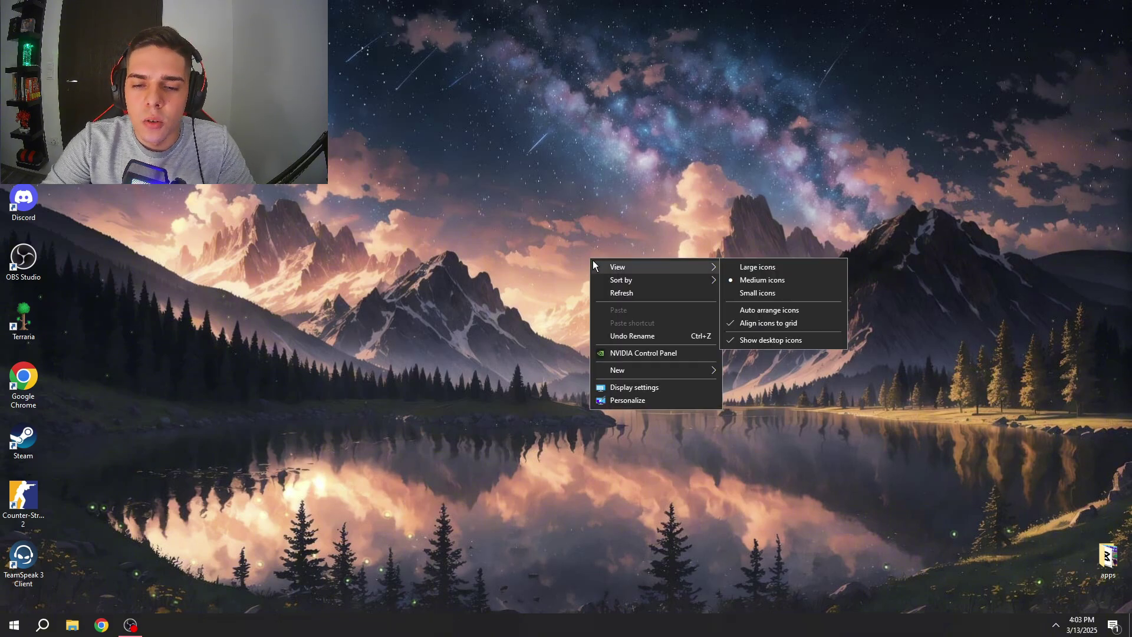
left_click(666, 350)
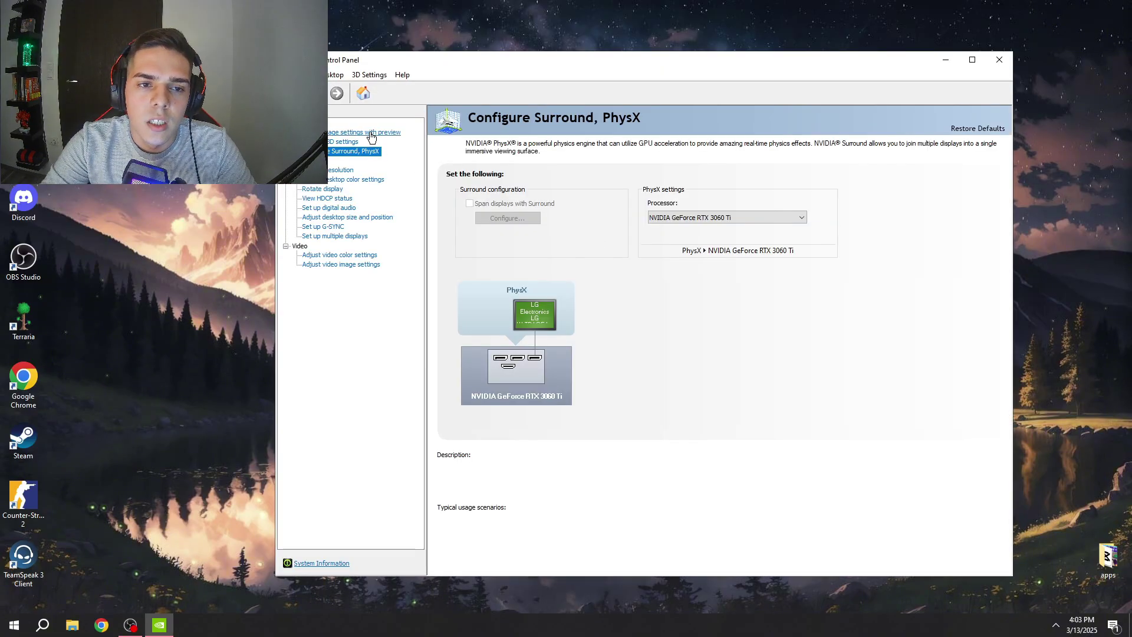
left_click(365, 133)
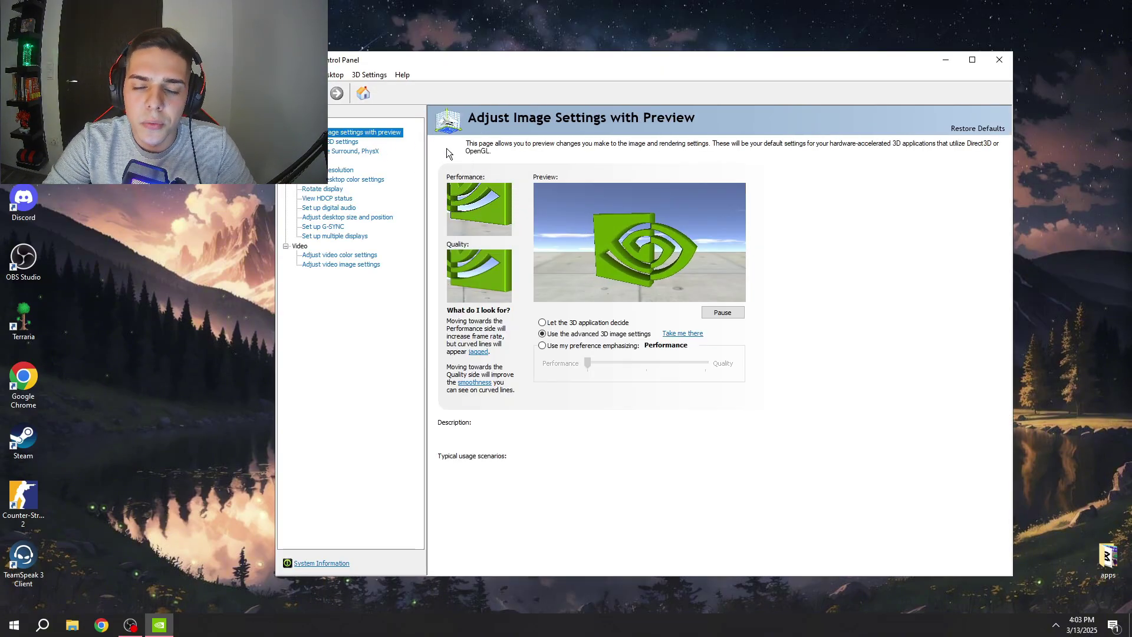
mouse_move(602, 333)
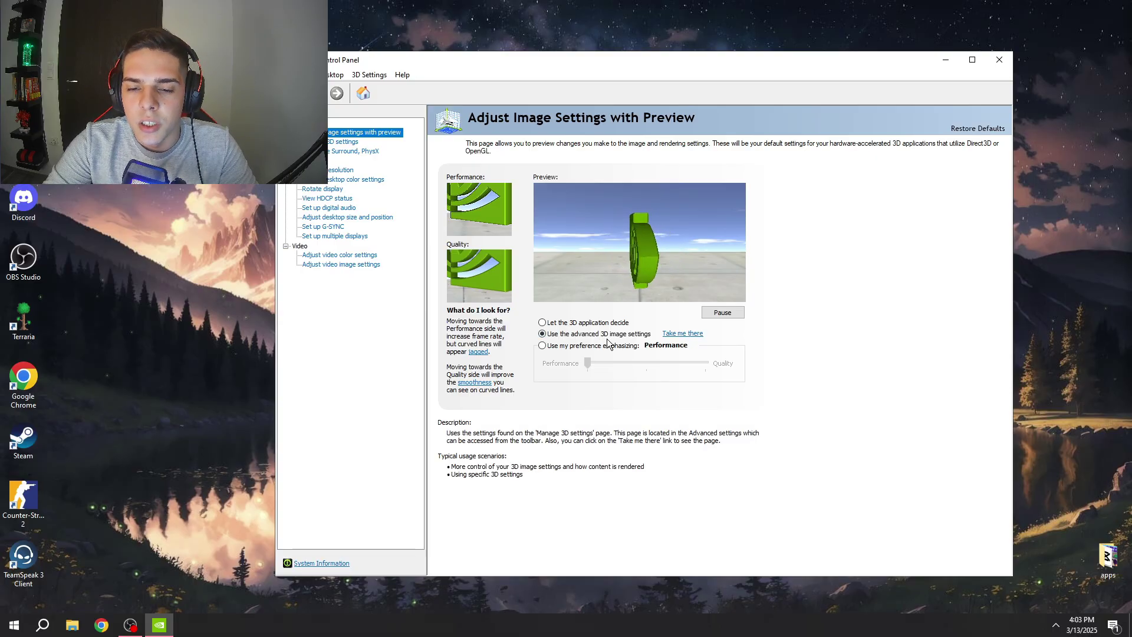
Open Manage 3D Settings and scroll Global Settings to Low Latency Mode and power management.
left_click(340, 143)
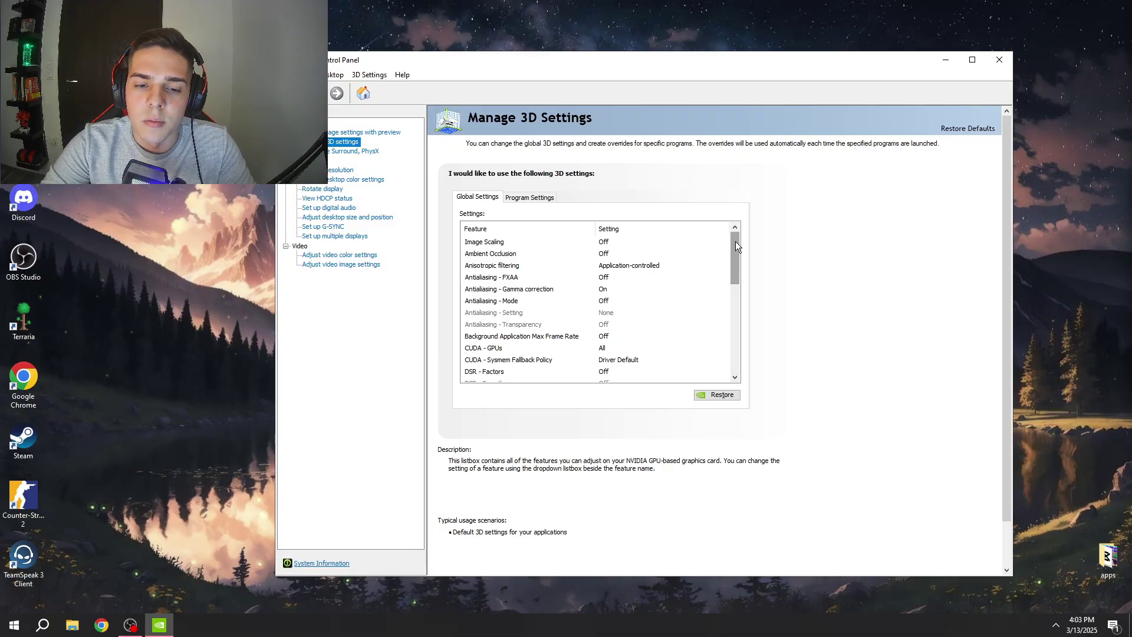
left_click_drag(735, 242, 734, 296)
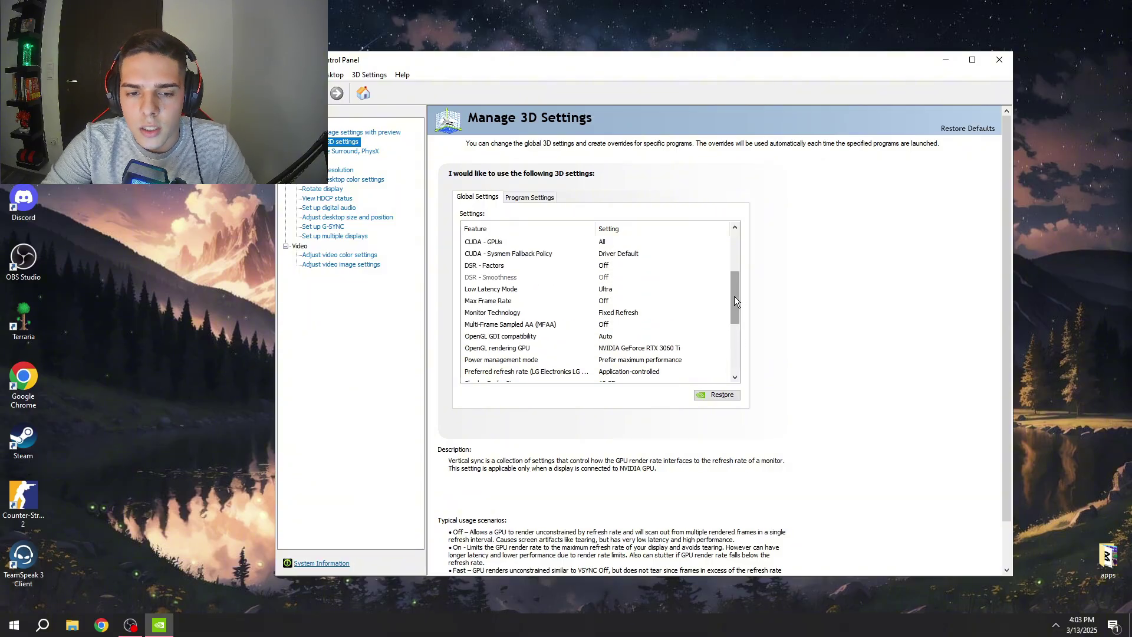
left_click(628, 287)
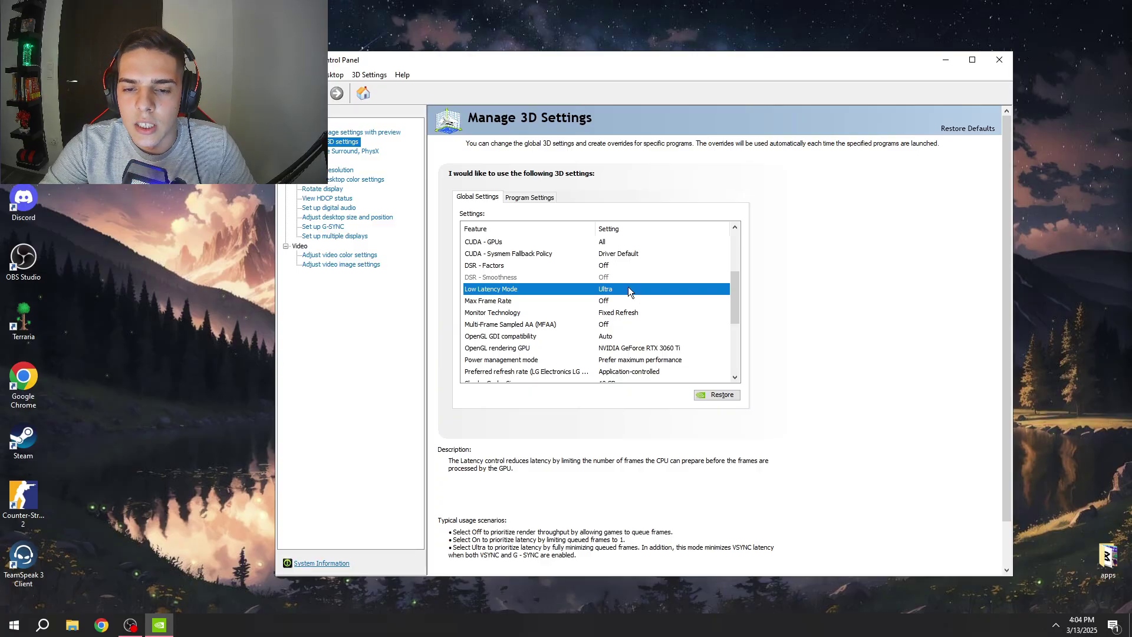
left_click(627, 287)
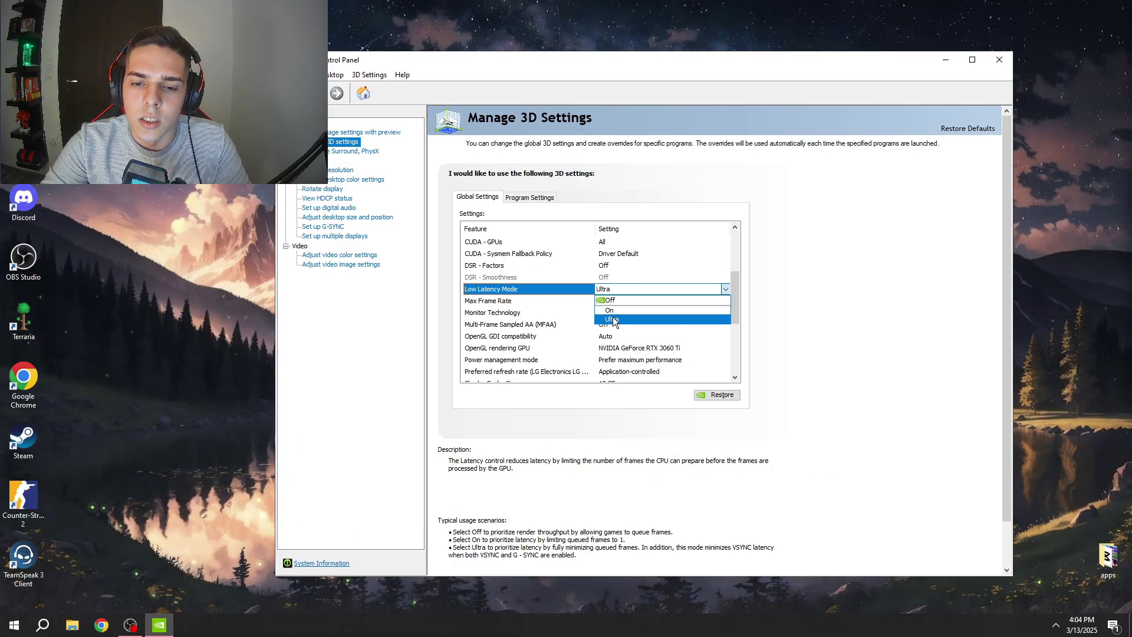
left_click(618, 200)
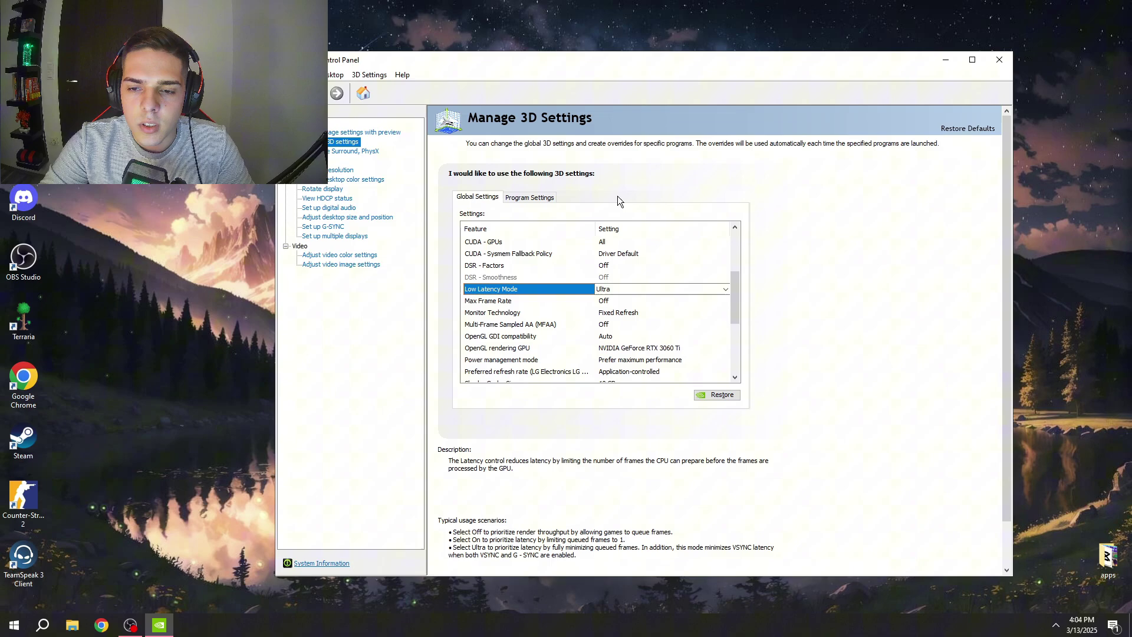
Keep the PhysX processor on NVIDIA GeForce RTX 3060 Ti and check the G-SYNC setup page.
left_click(366, 155)
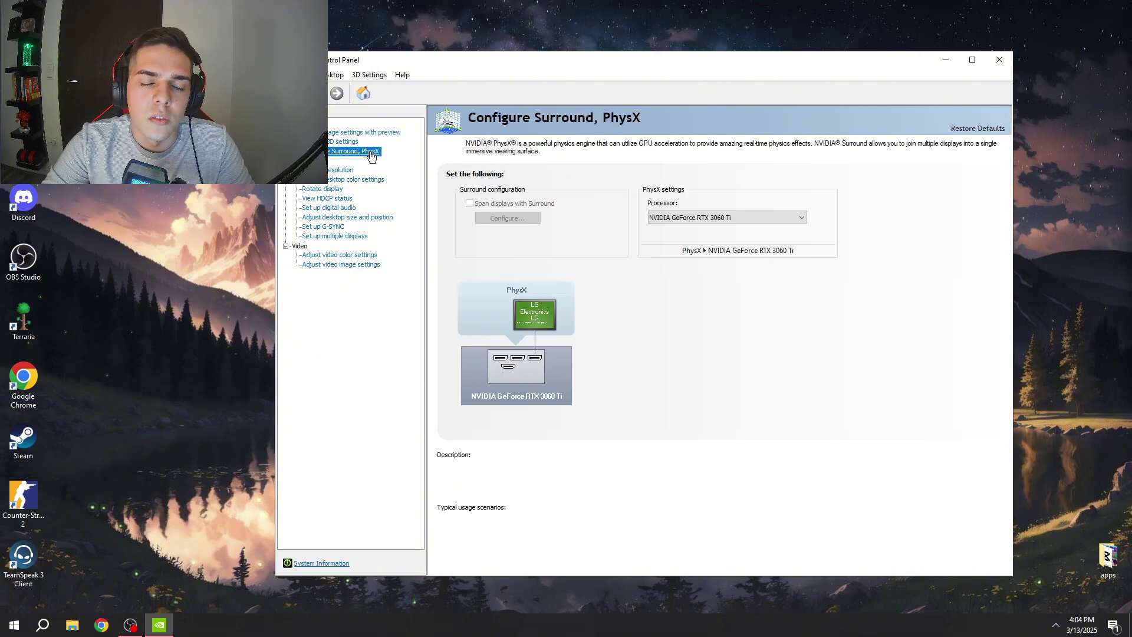
left_click(702, 218)
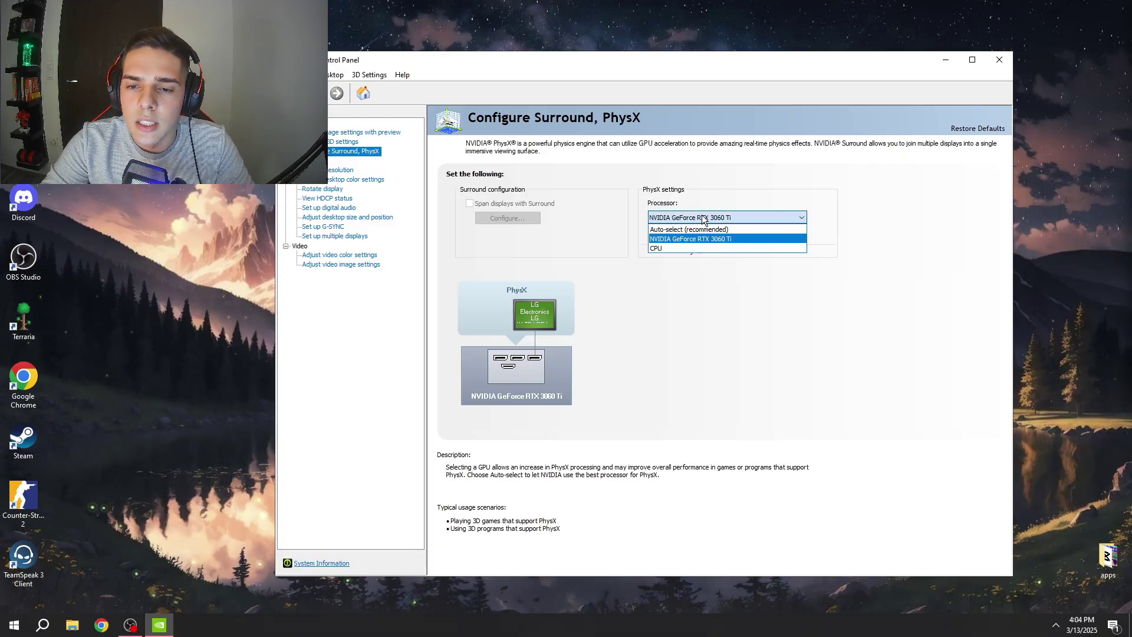
left_click(676, 218)
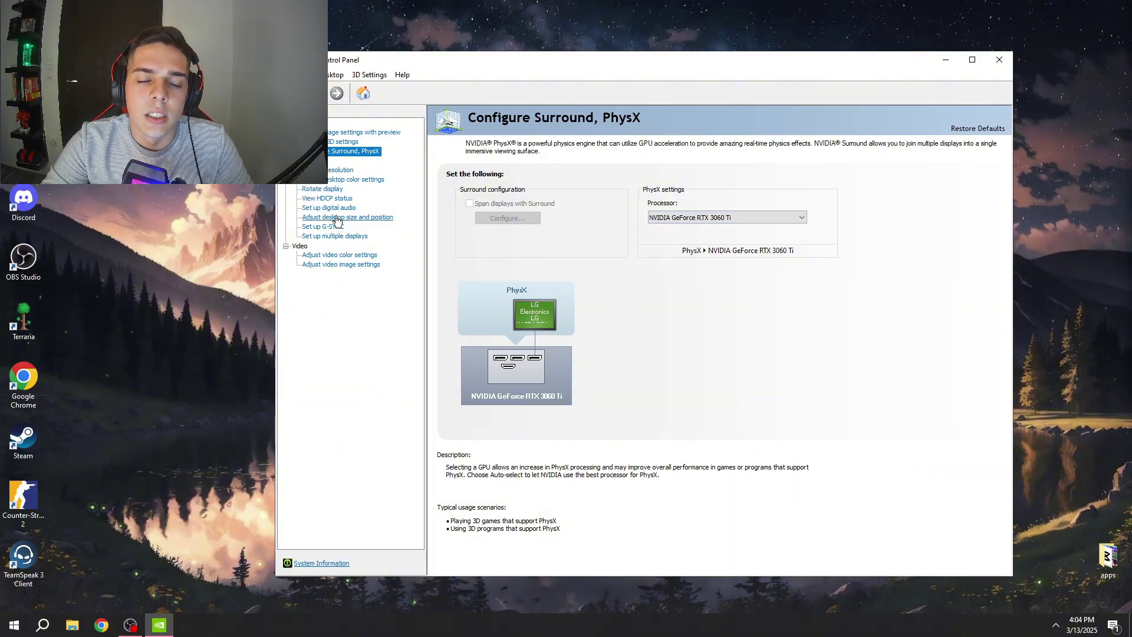
left_click(324, 226)
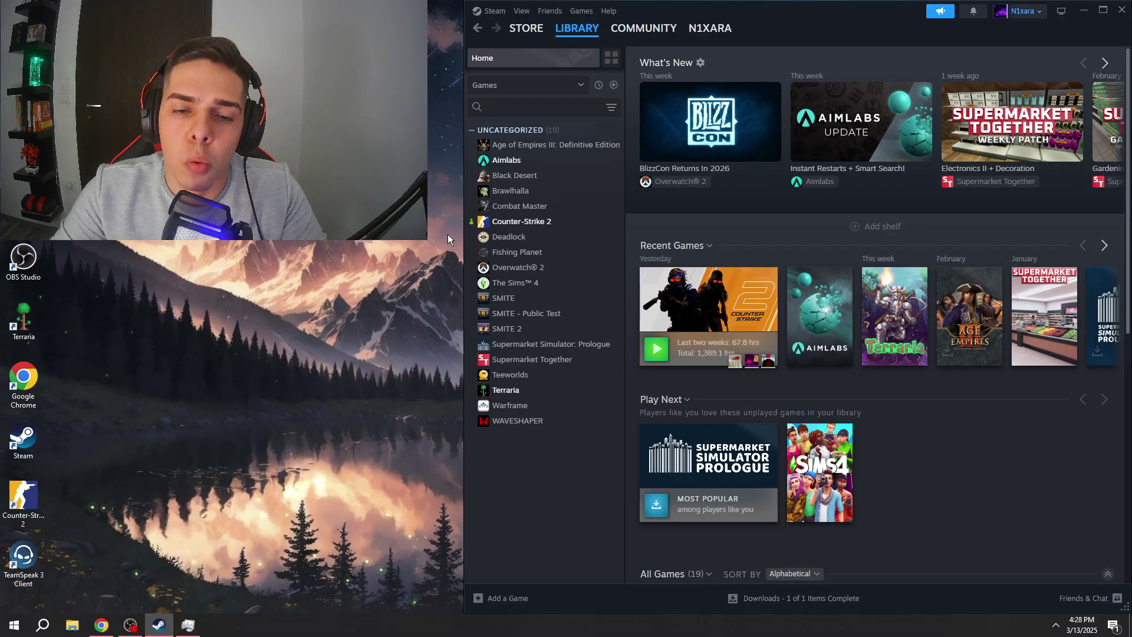
Check CS2 launch options '-noreflex -threads 13 -allow_third_party_software' against the 12 logical processors.
right_click(555, 220)
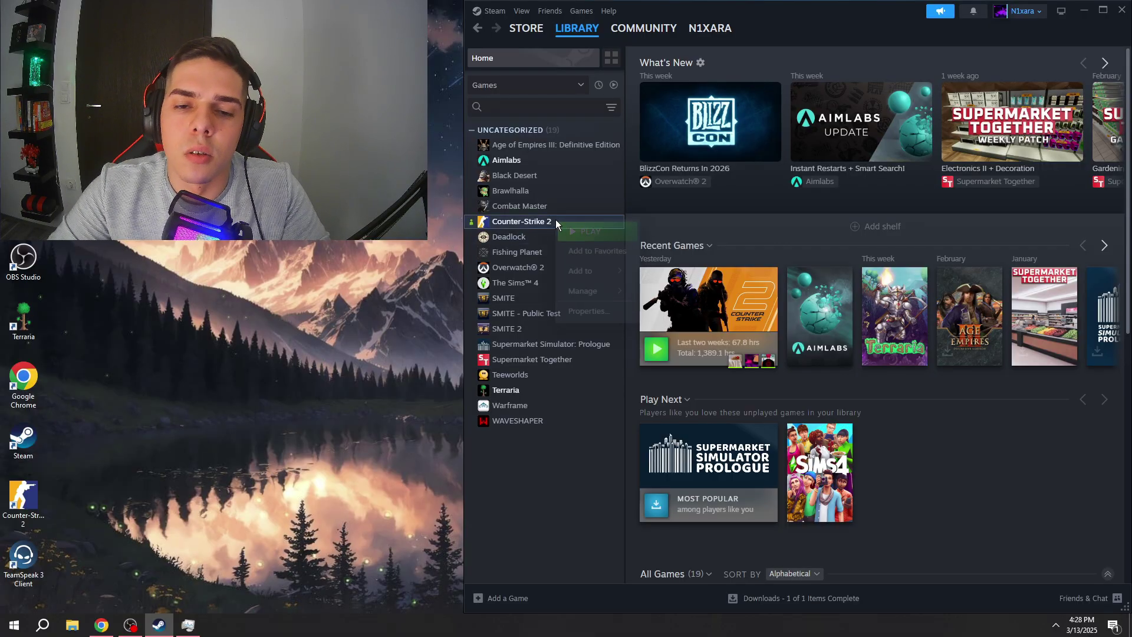
left_click(589, 310)
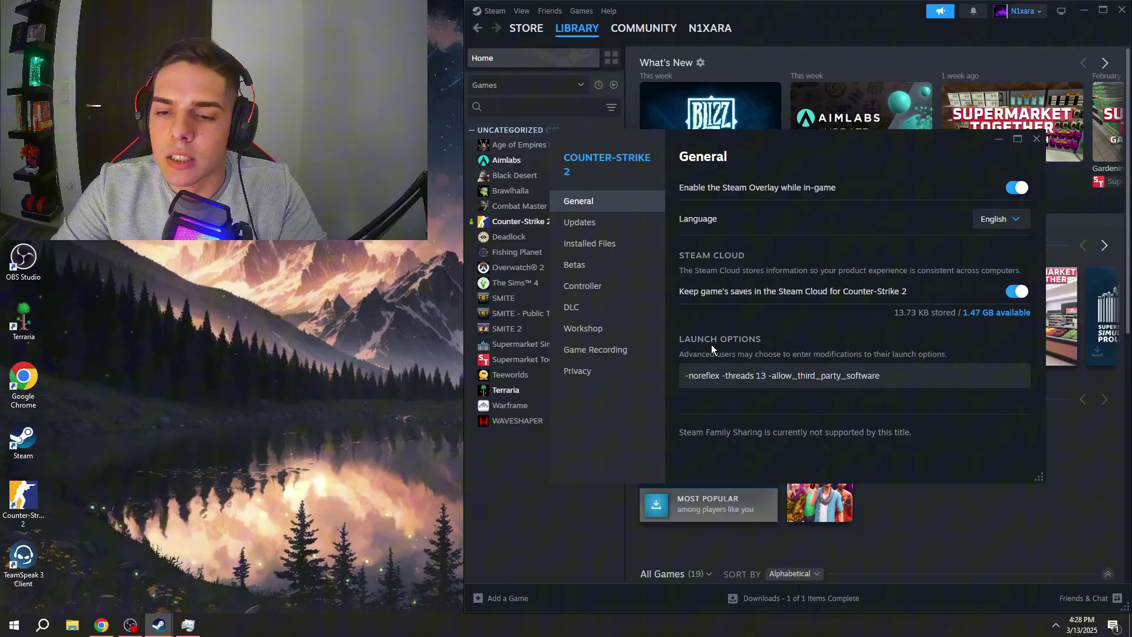
left_click(687, 377)
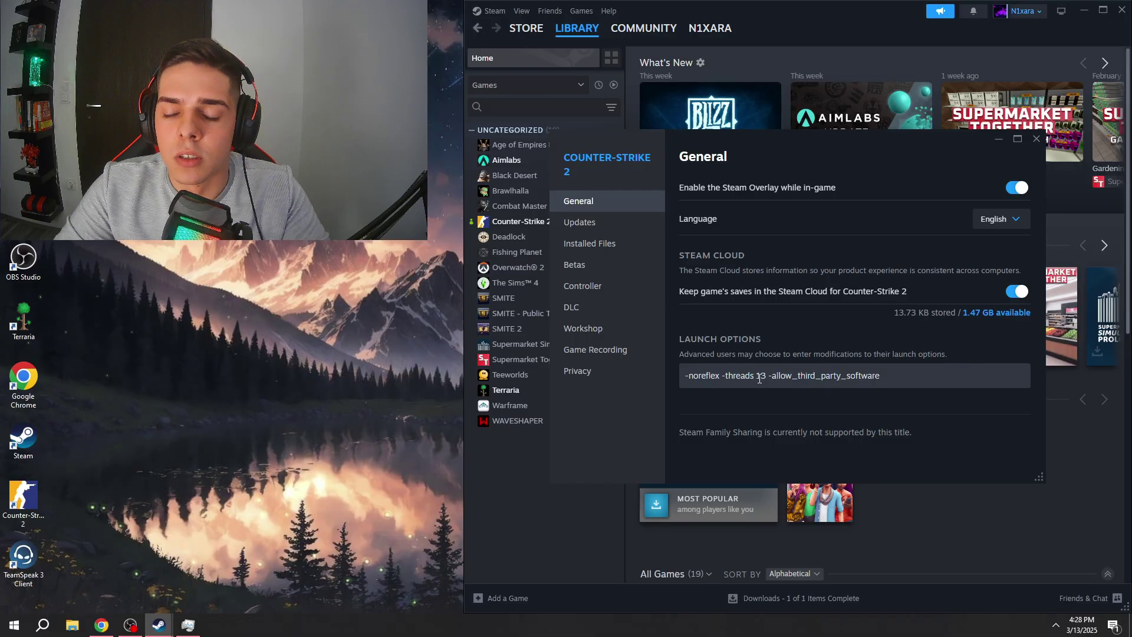
left_click(188, 625)
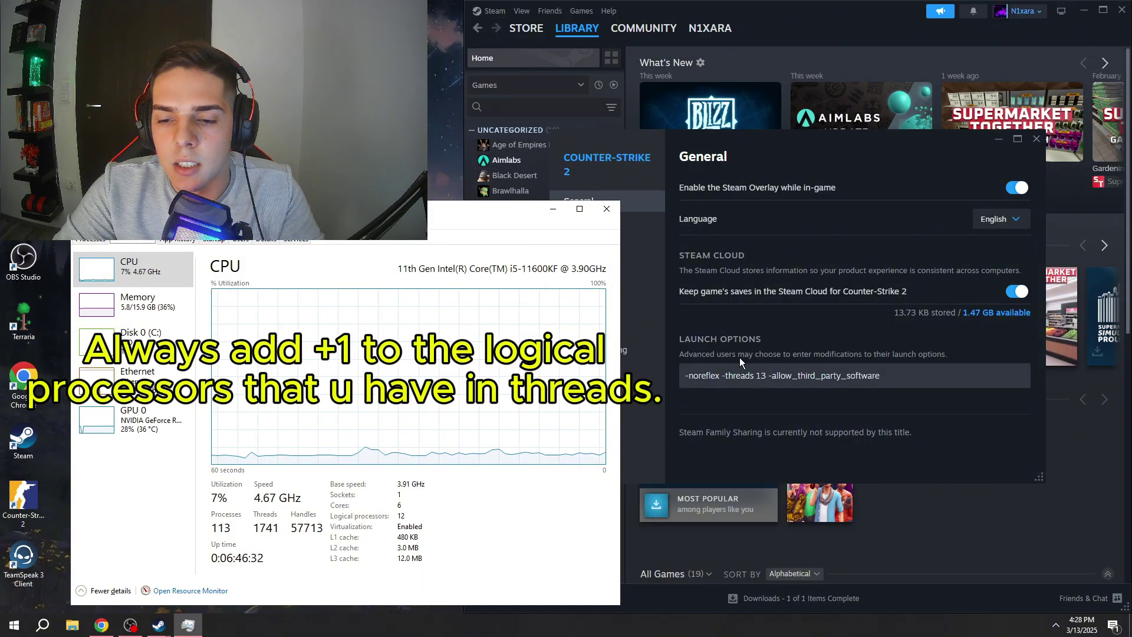
key("alt+F4")
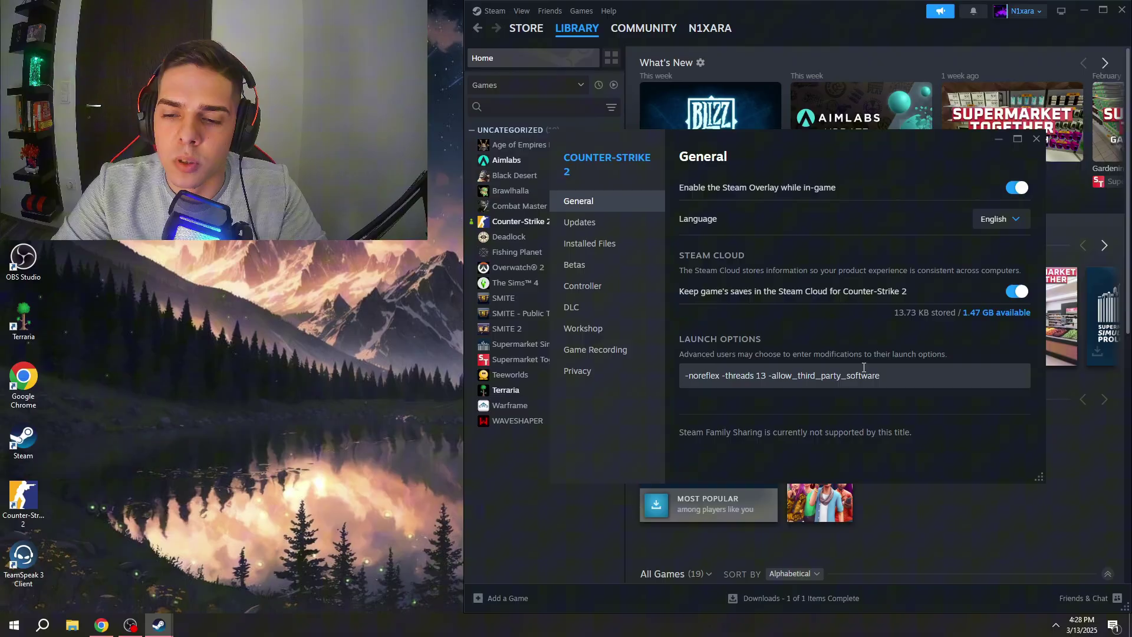
Keep Counter-Strike 2's Steam Input override on Disable, then view its Workshop page.
left_click(625, 293)
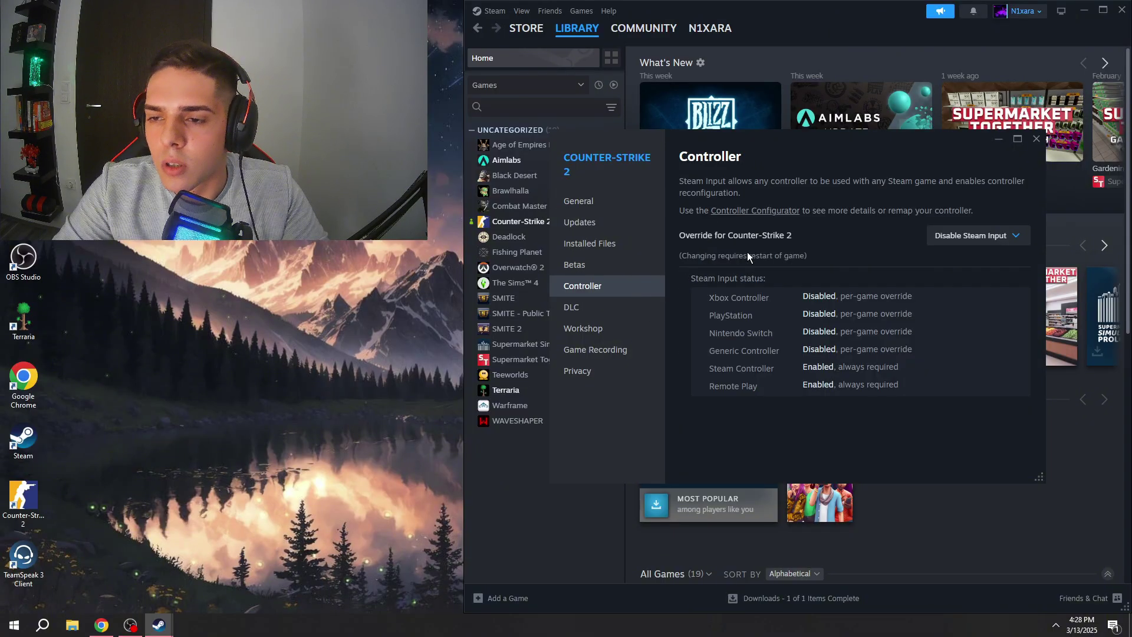
left_click(974, 237)
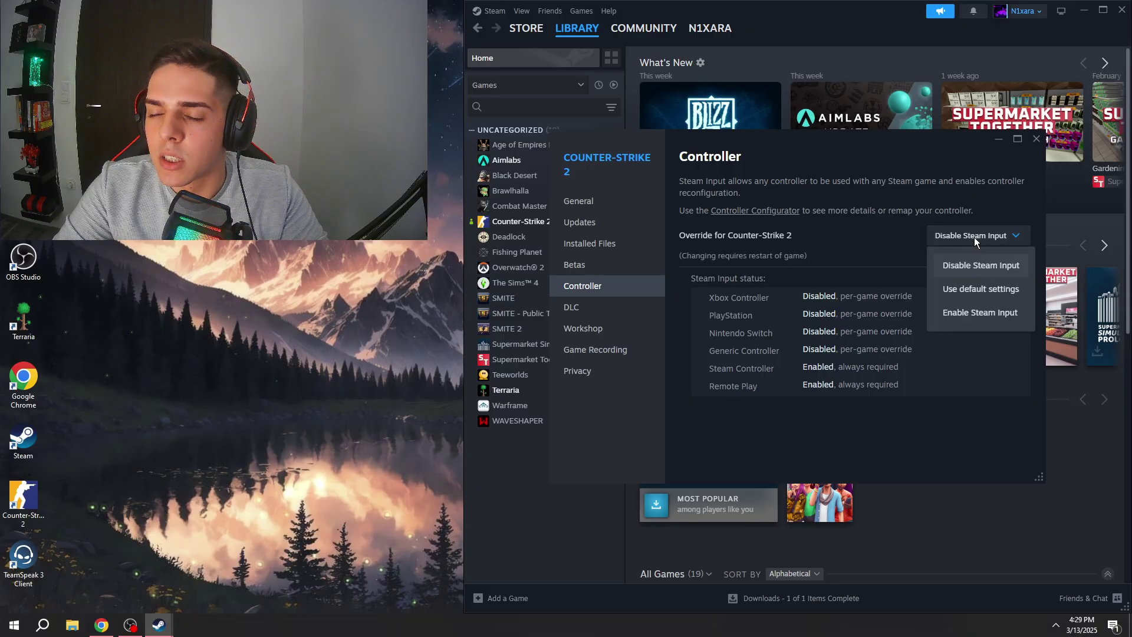
left_click(973, 237)
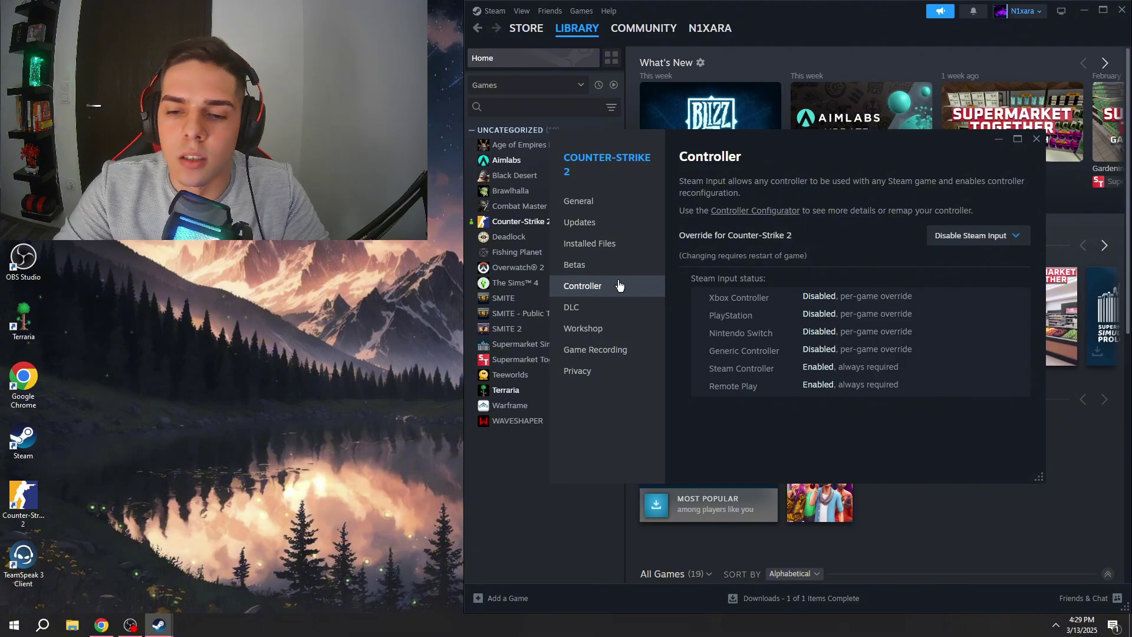
left_click(609, 330)
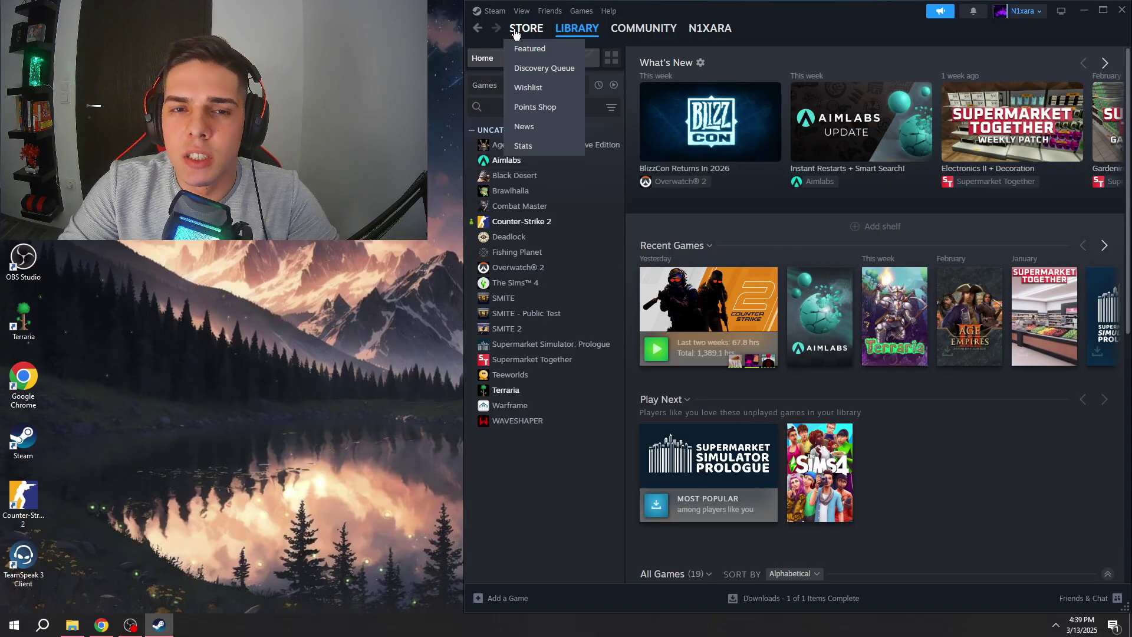
Open Steam Settings and review the Friends & Chat and Interface pages.
left_click(495, 11)
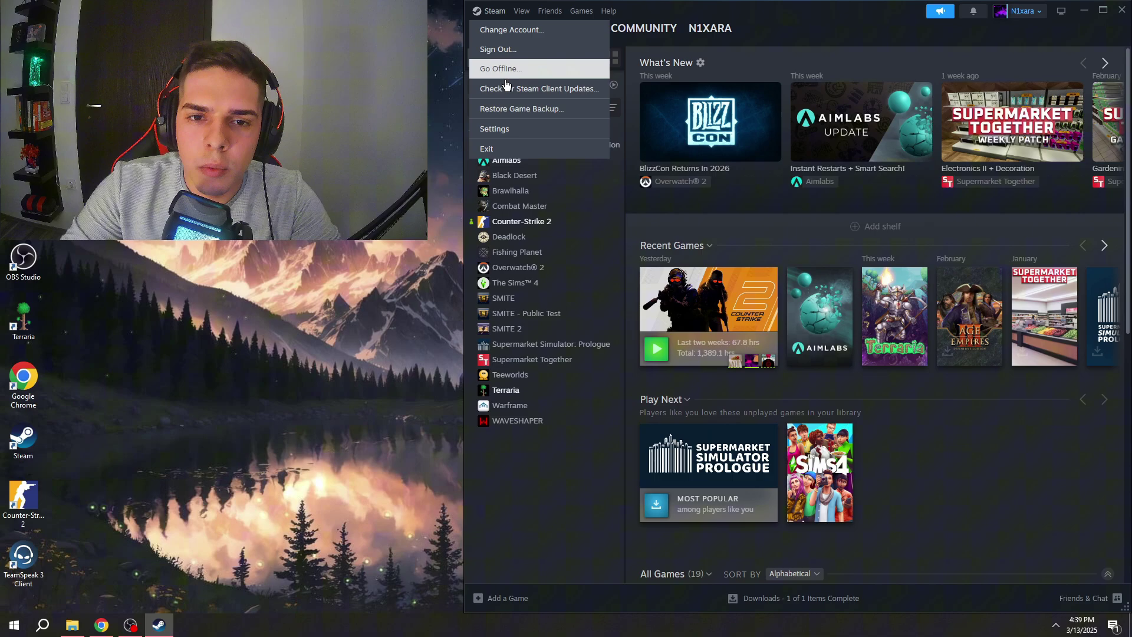
left_click(508, 128)
left_click(578, 180)
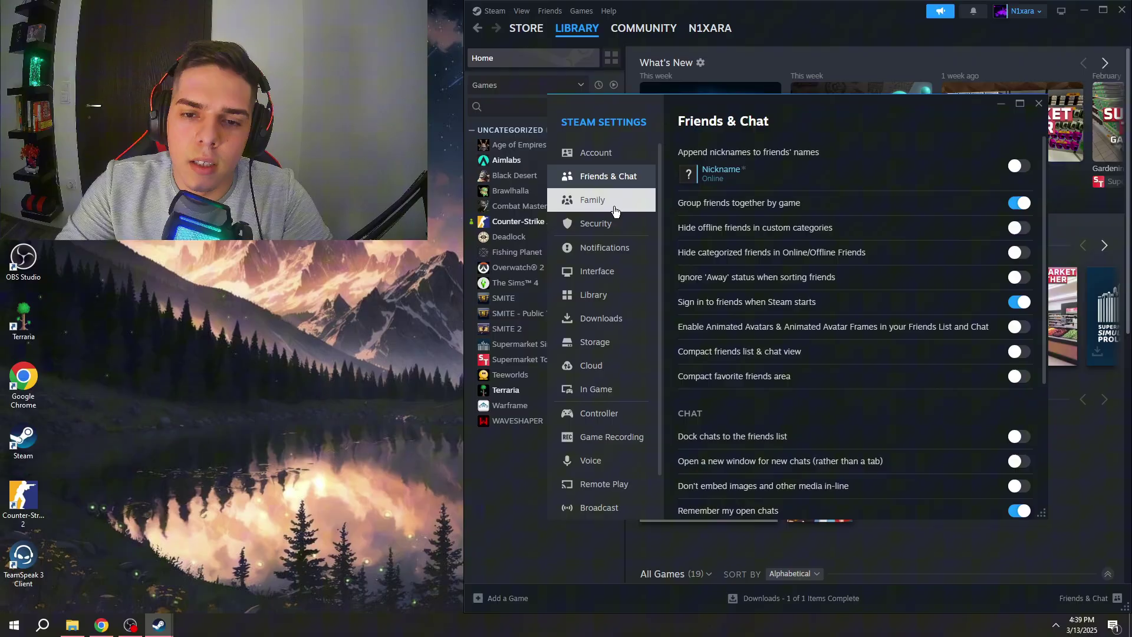
left_click(616, 270)
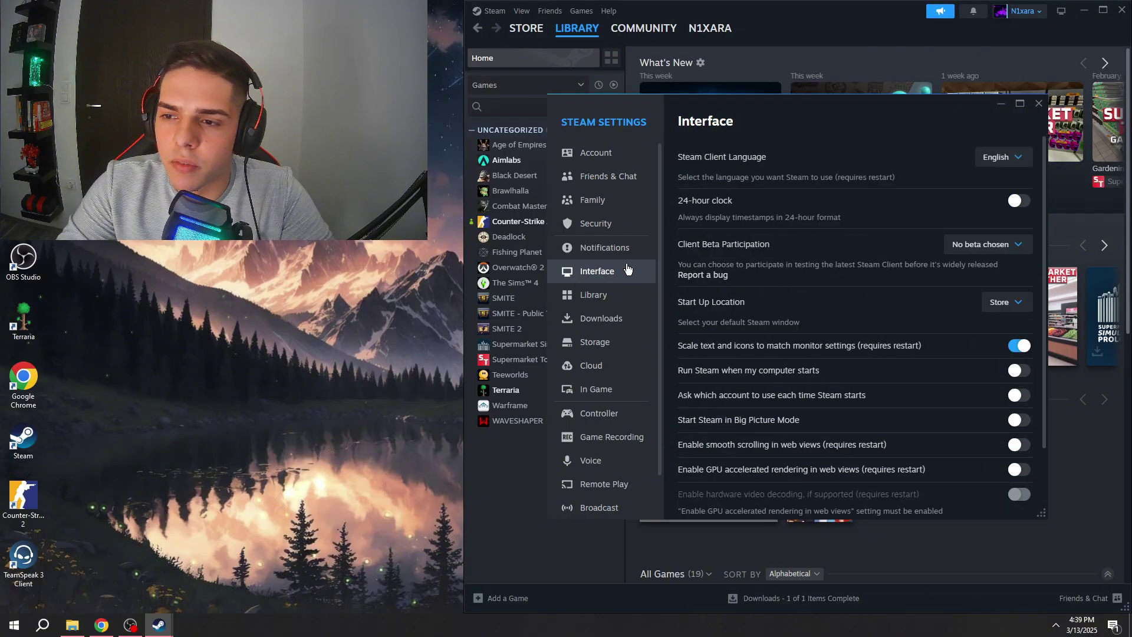
scroll(773, 268, "down", 1)
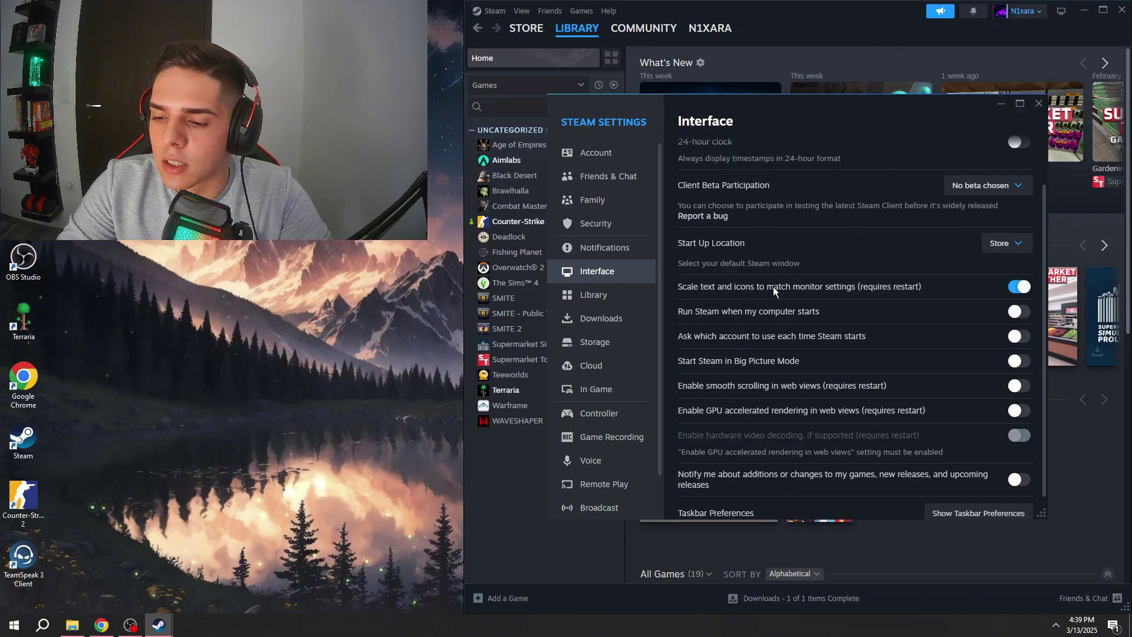
scroll(773, 286, "up", 1)
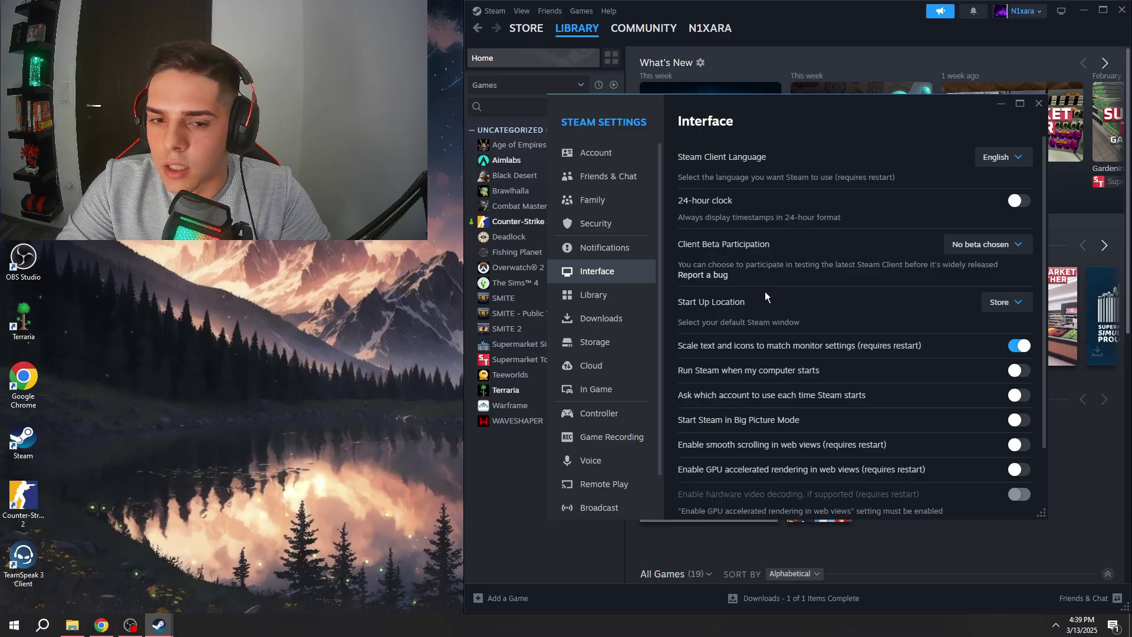
scroll(765, 296, "down", 1)
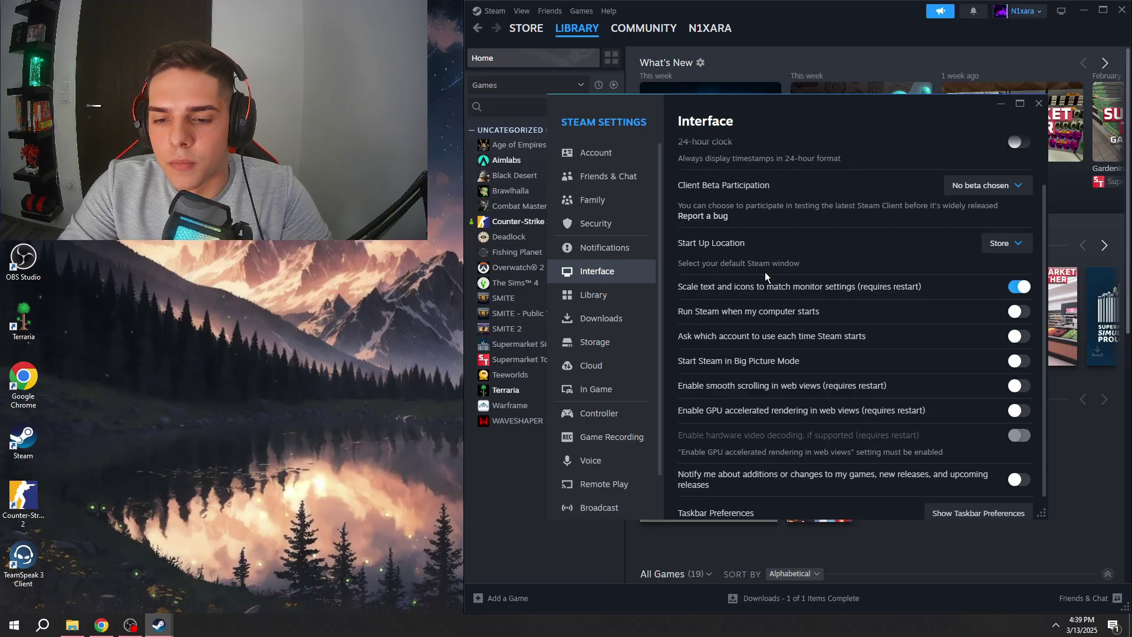
Review Library, Game Recording and Remote Play settings: low bandwidth and performance modes on, recording off.
left_click(626, 302)
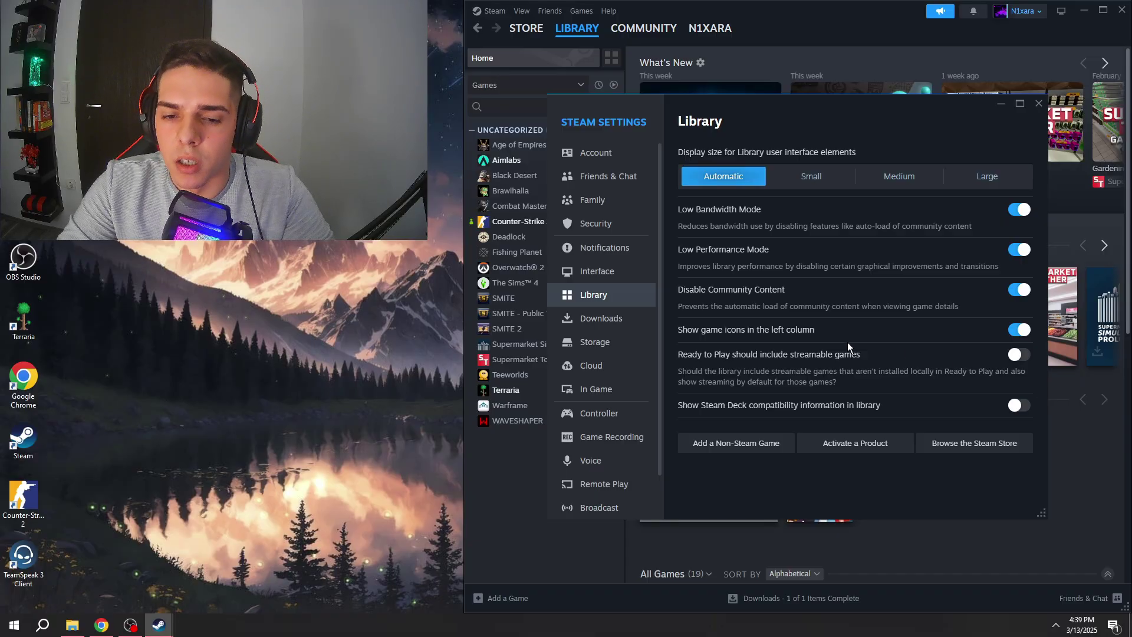
scroll(635, 326, "down", 1)
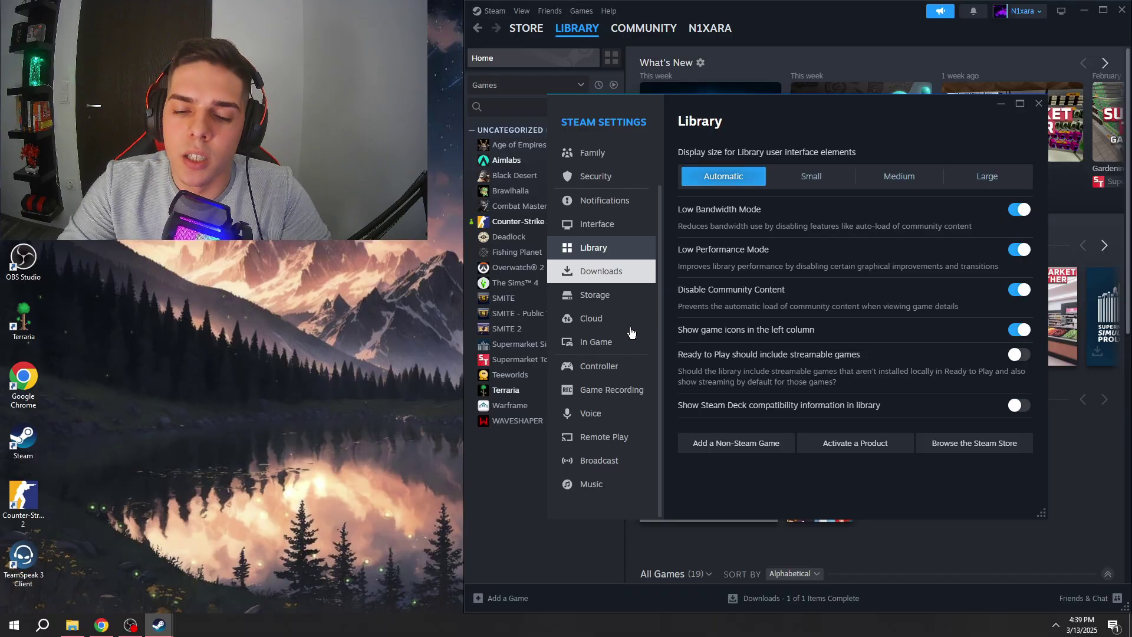
left_click(638, 392)
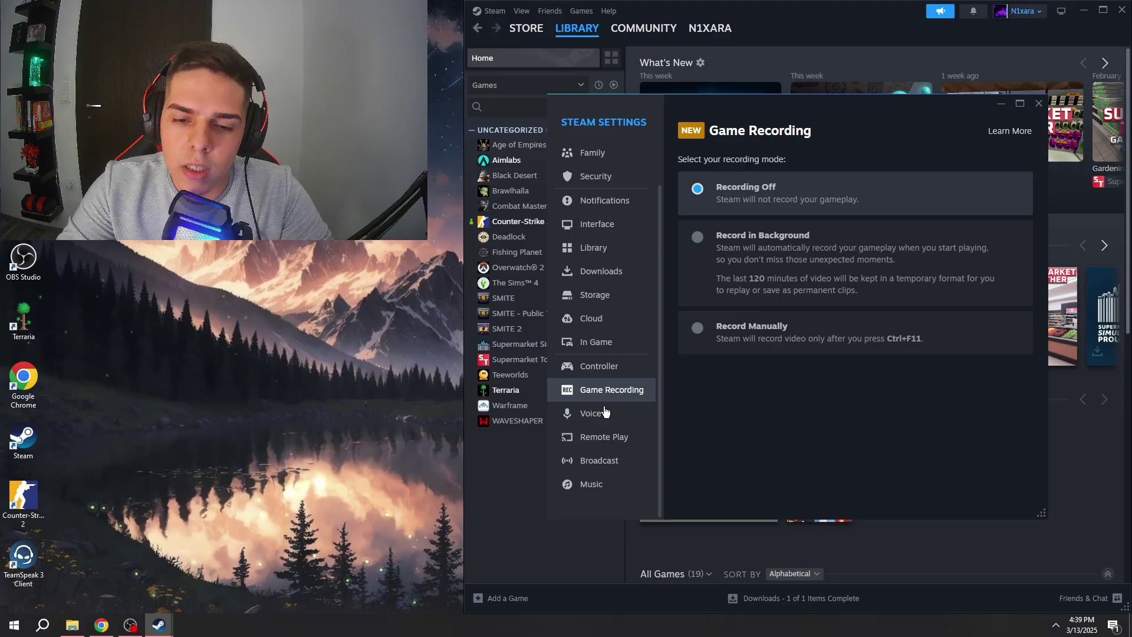
left_click(620, 440)
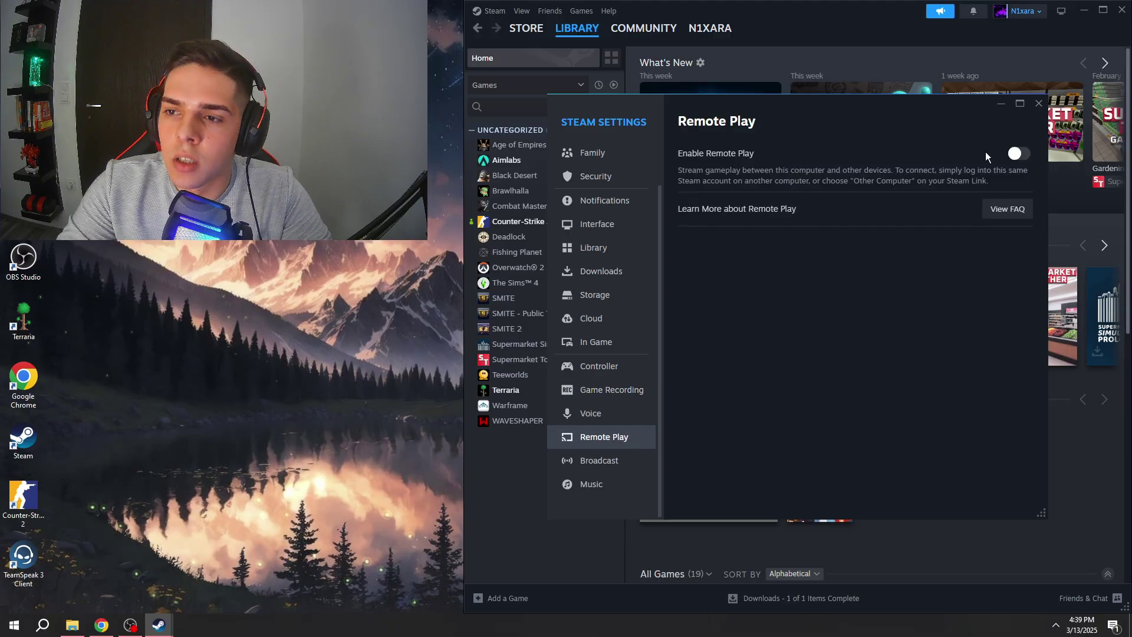
Set Steam's Broadcast privacy to Broadcasting disabled.
left_click(638, 459)
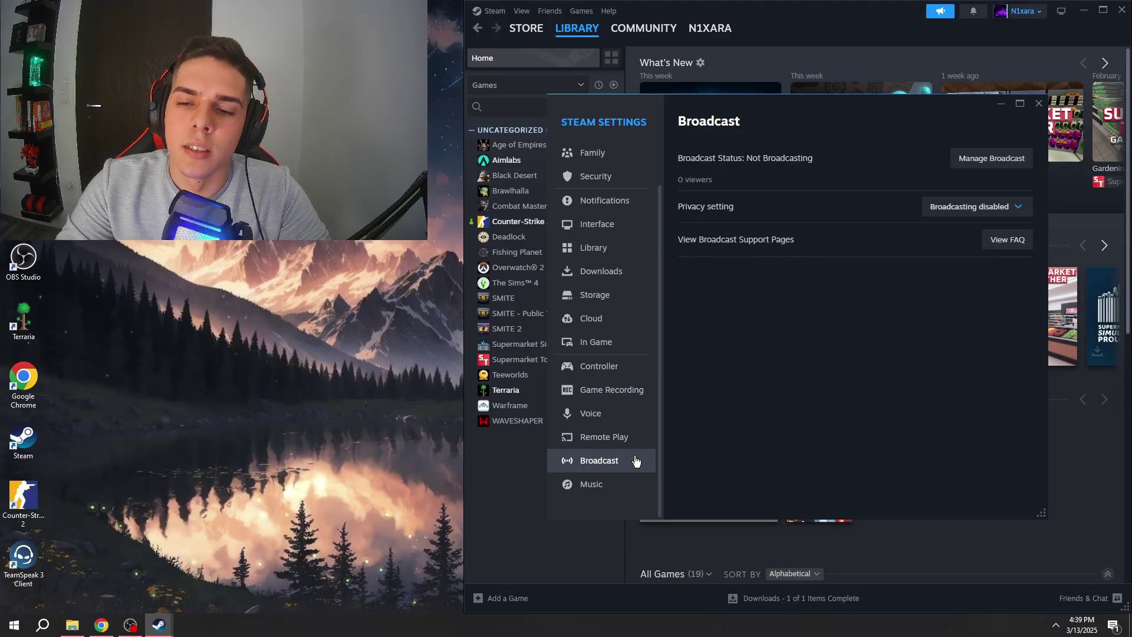
left_click(990, 207)
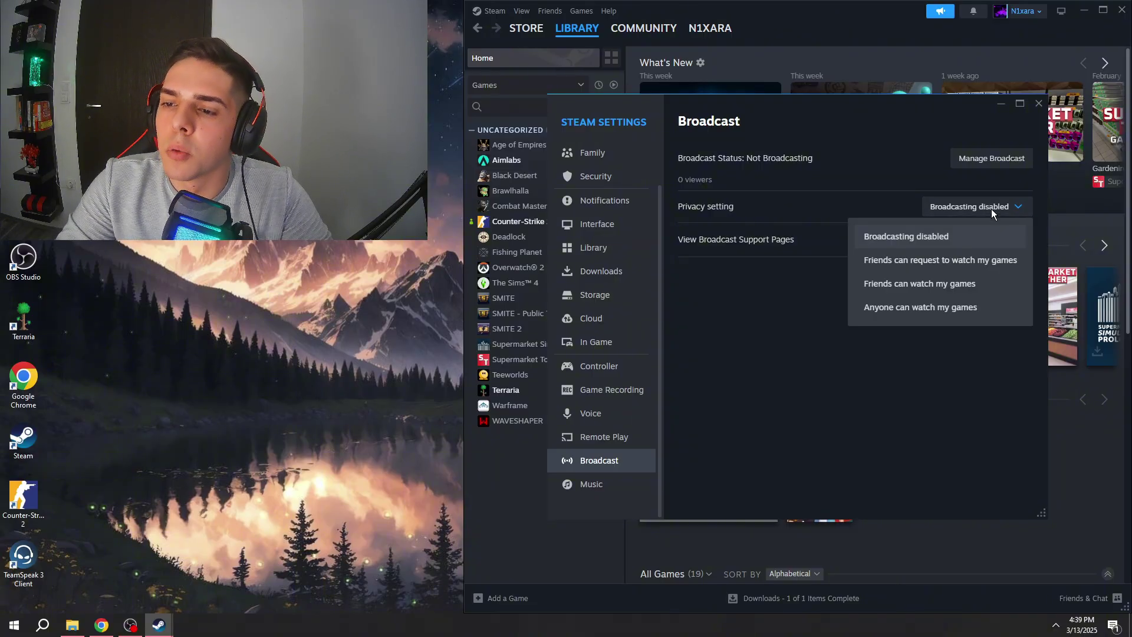
left_click(939, 237)
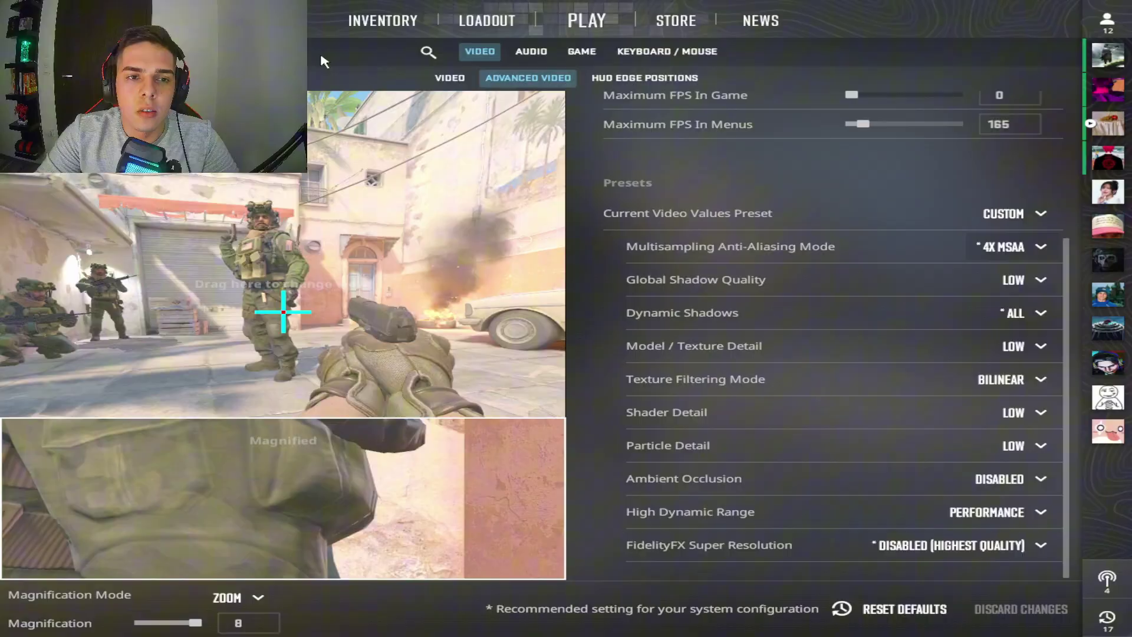
Show CS2's Video tab: Fullscreen, Normal 4:3, 1280x960, 164 Hz, 118% brightness.
left_click(450, 78)
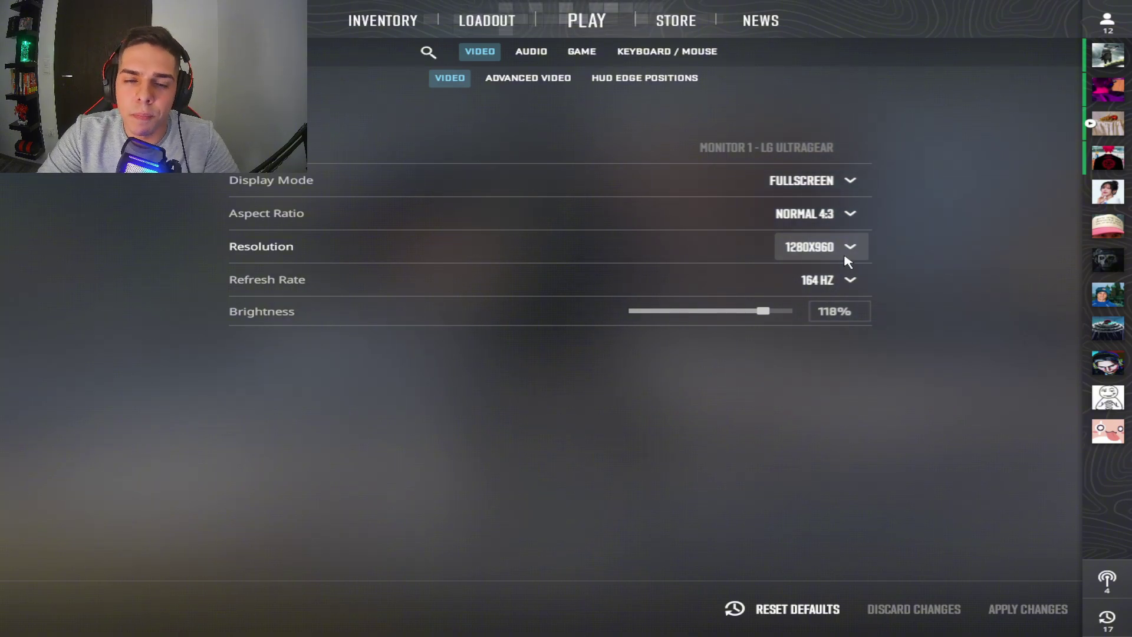
Review Advanced Video frame pacing and presets: V-Sync off, FPS cap 0, menus 165, 4X MSAA, low shadows.
left_click(528, 78)
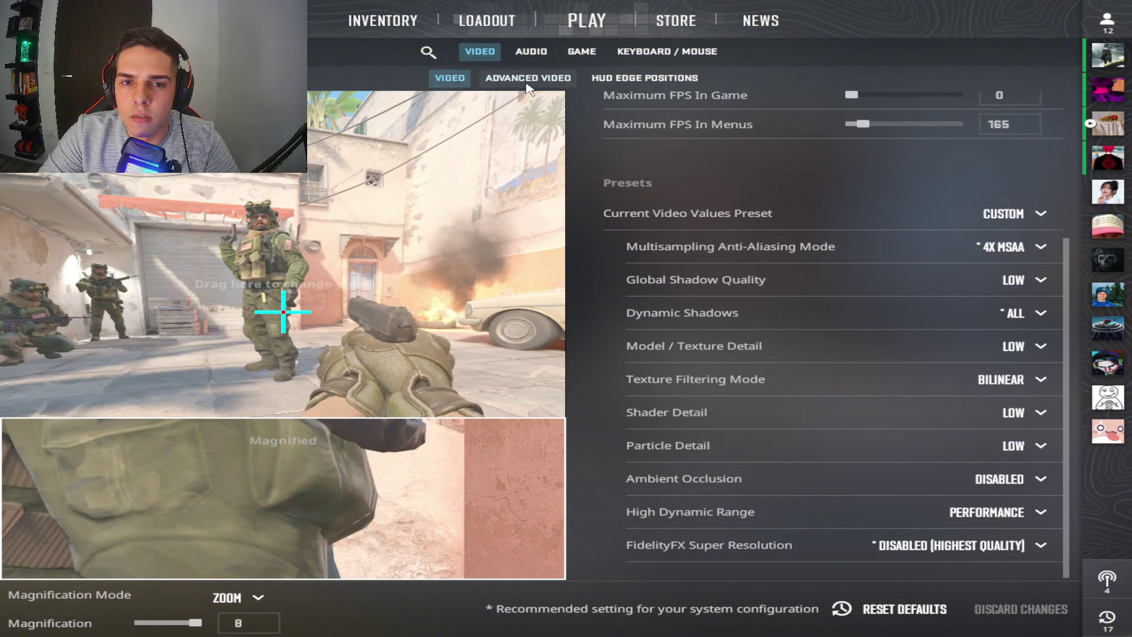
scroll(631, 153, "up", 3)
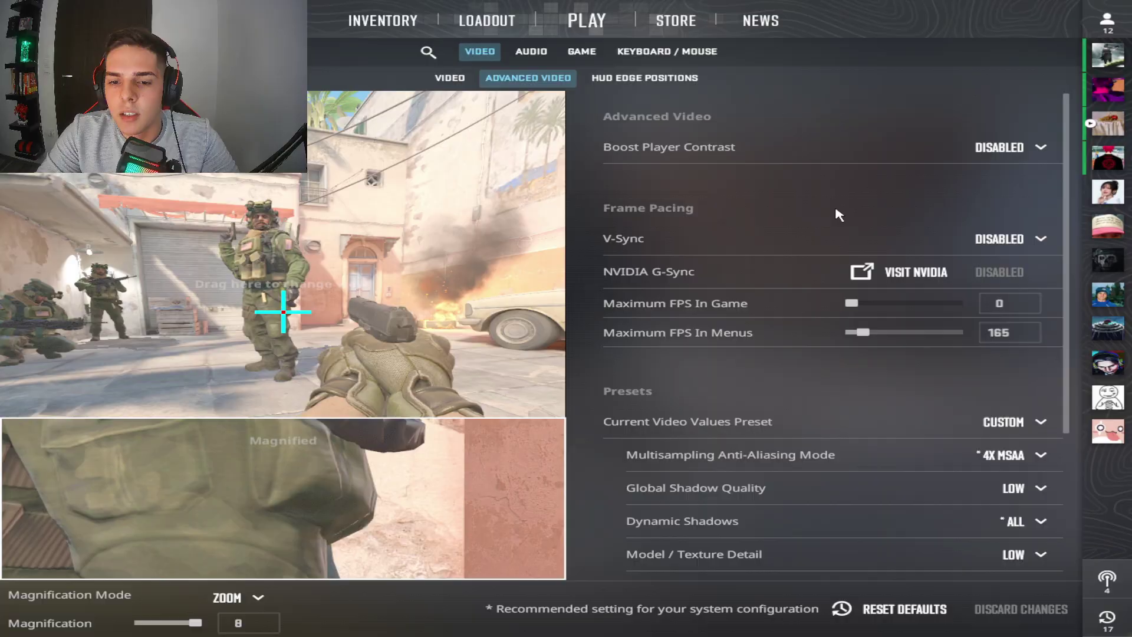
scroll(838, 277, "down", 1)
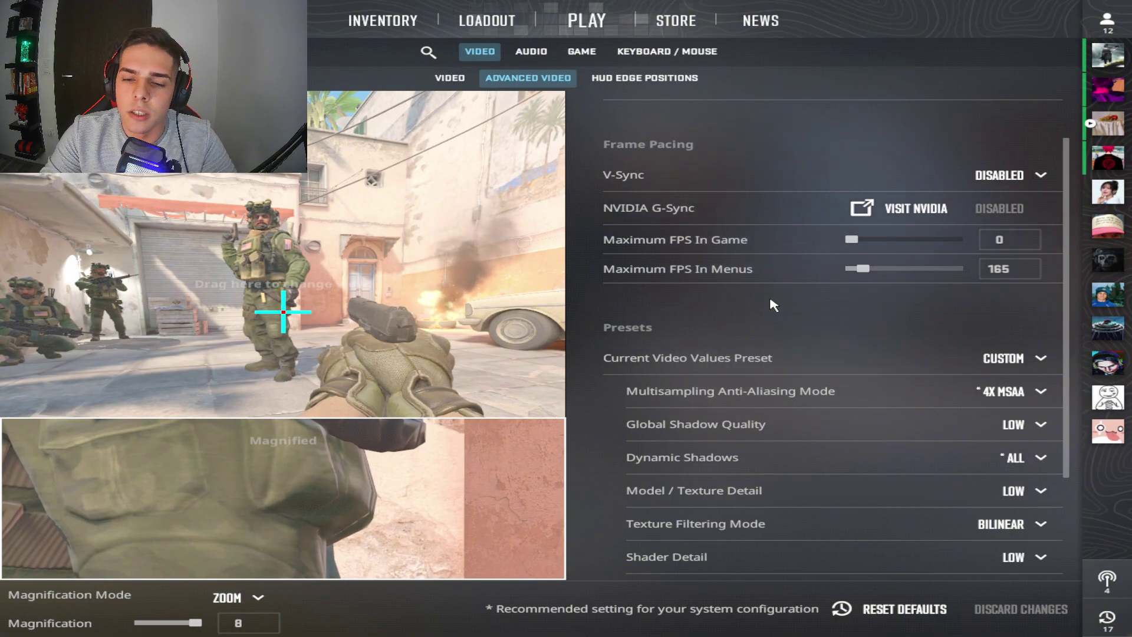
scroll(646, 296, "down", 2)
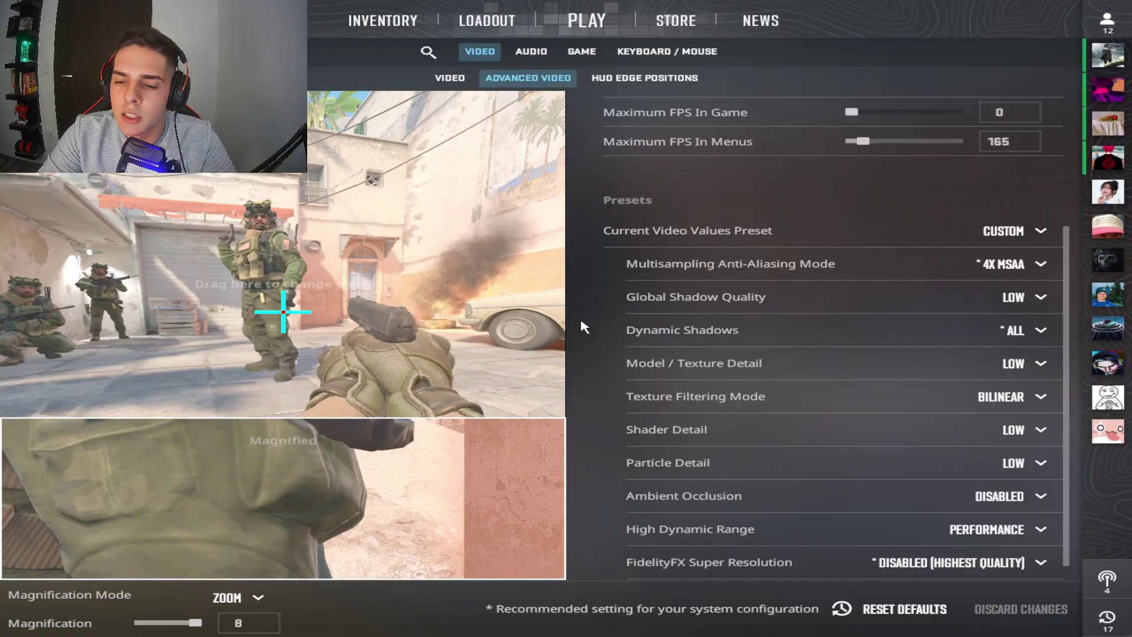
left_click(1040, 269)
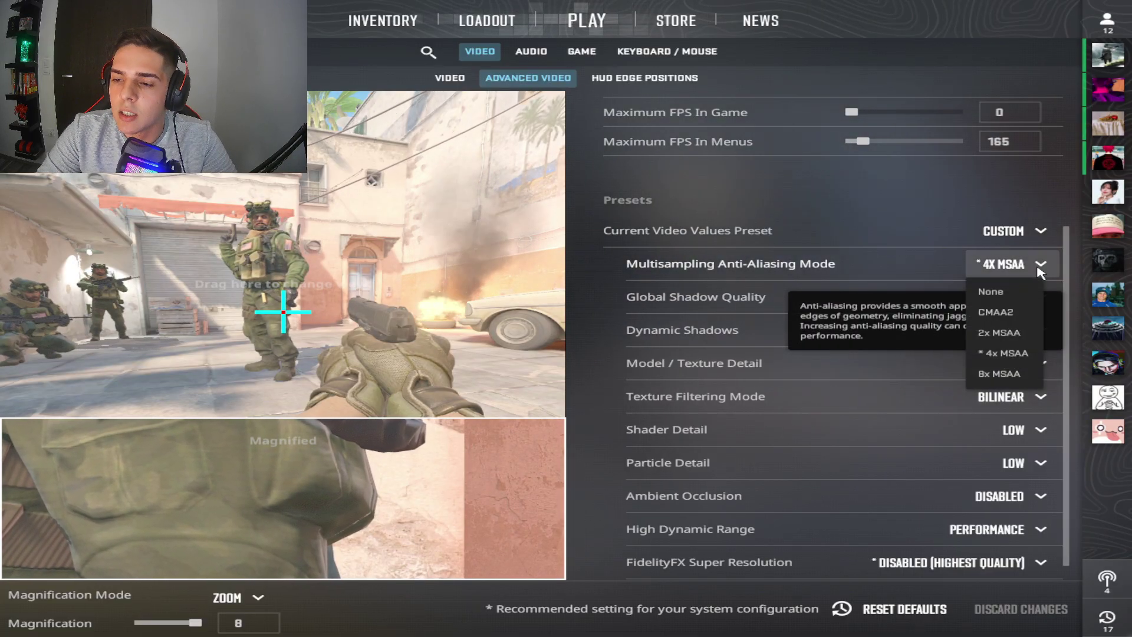
left_click(1039, 270)
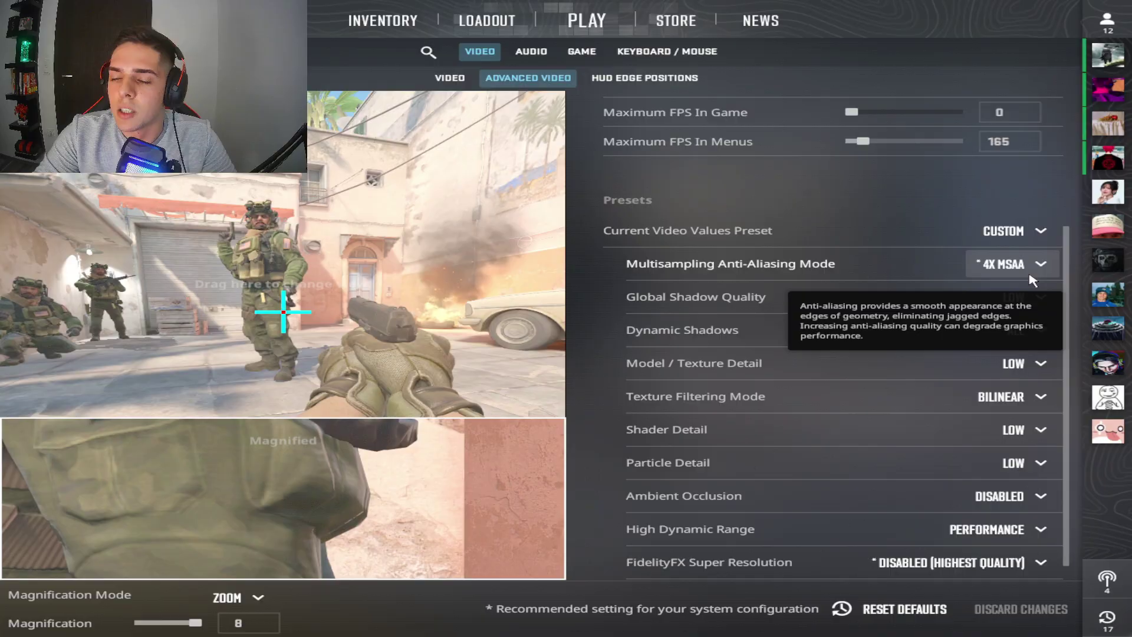
left_click(1031, 269)
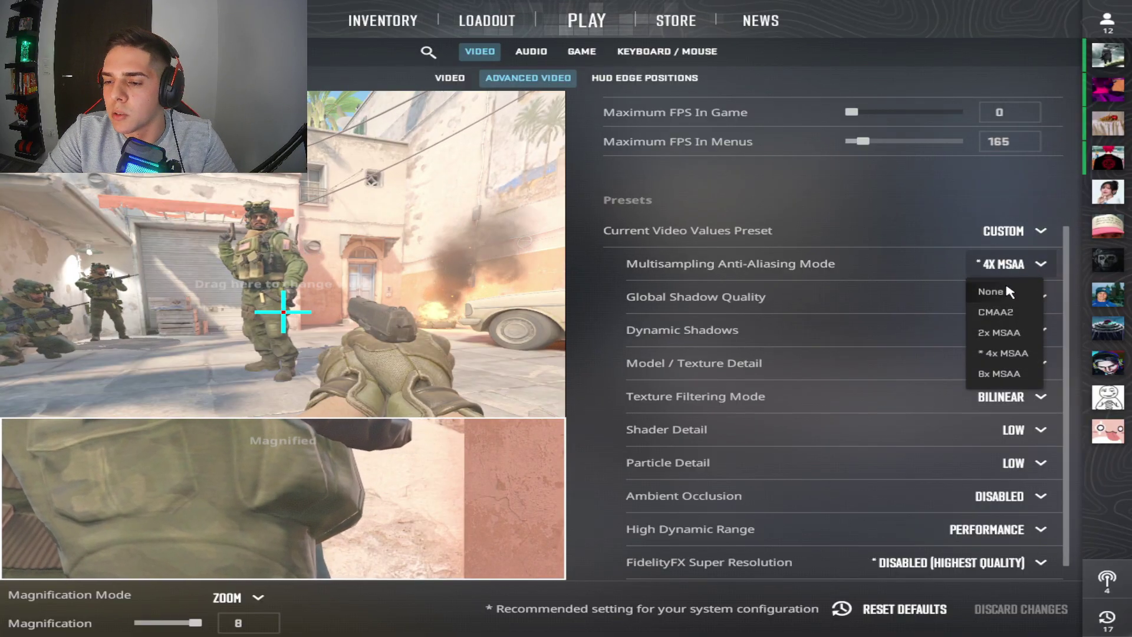
left_click(1044, 267)
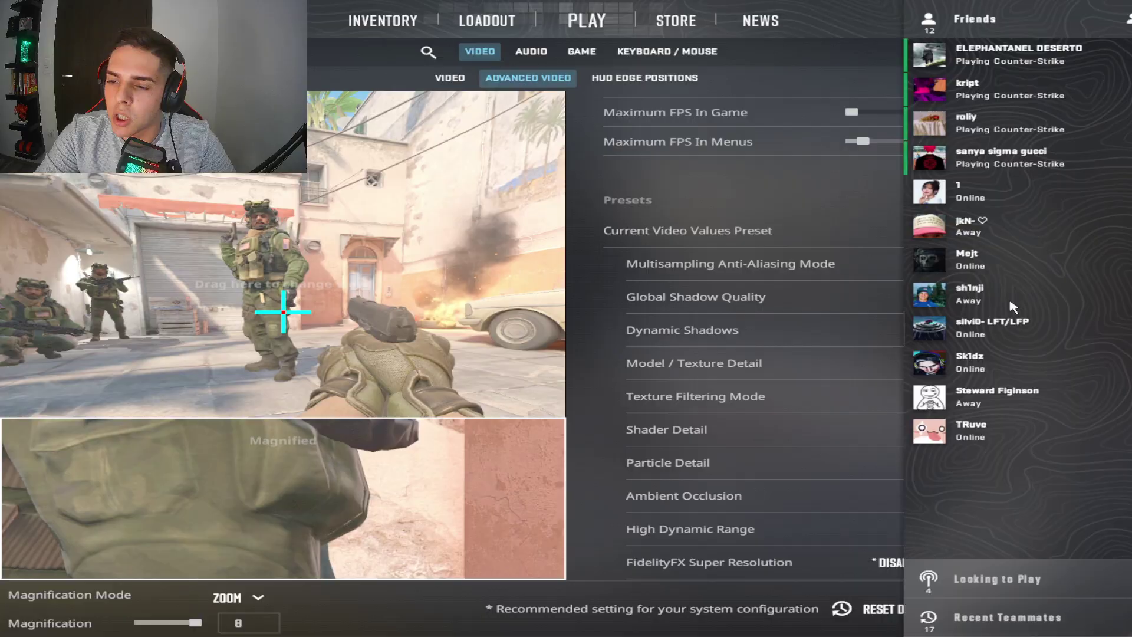
left_click(1013, 299)
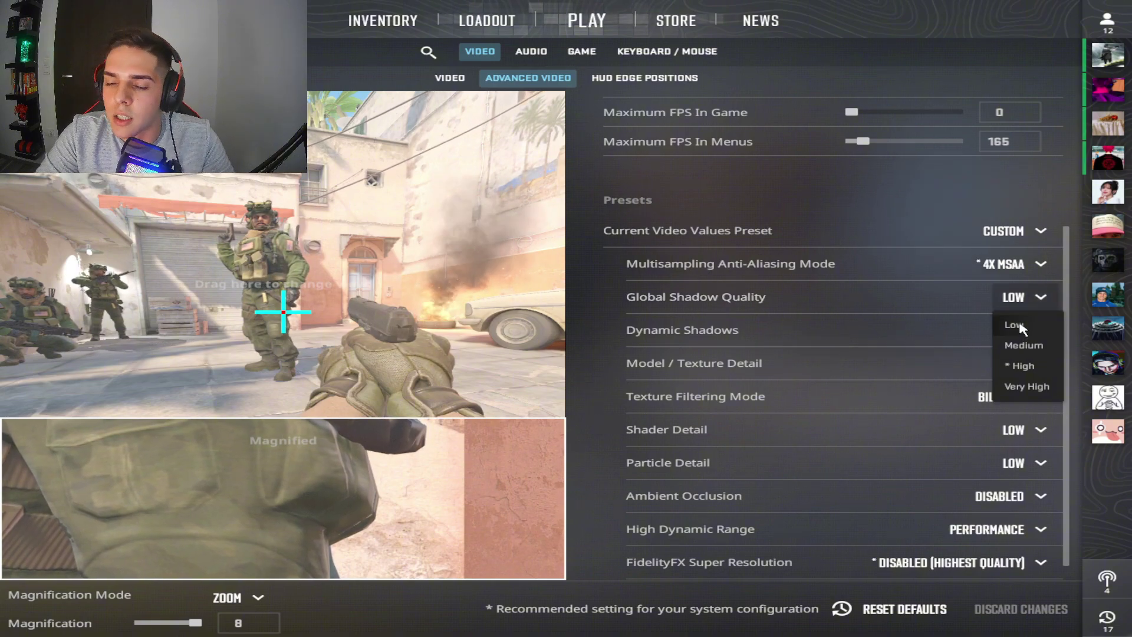
left_click(1037, 297)
left_click(1037, 296)
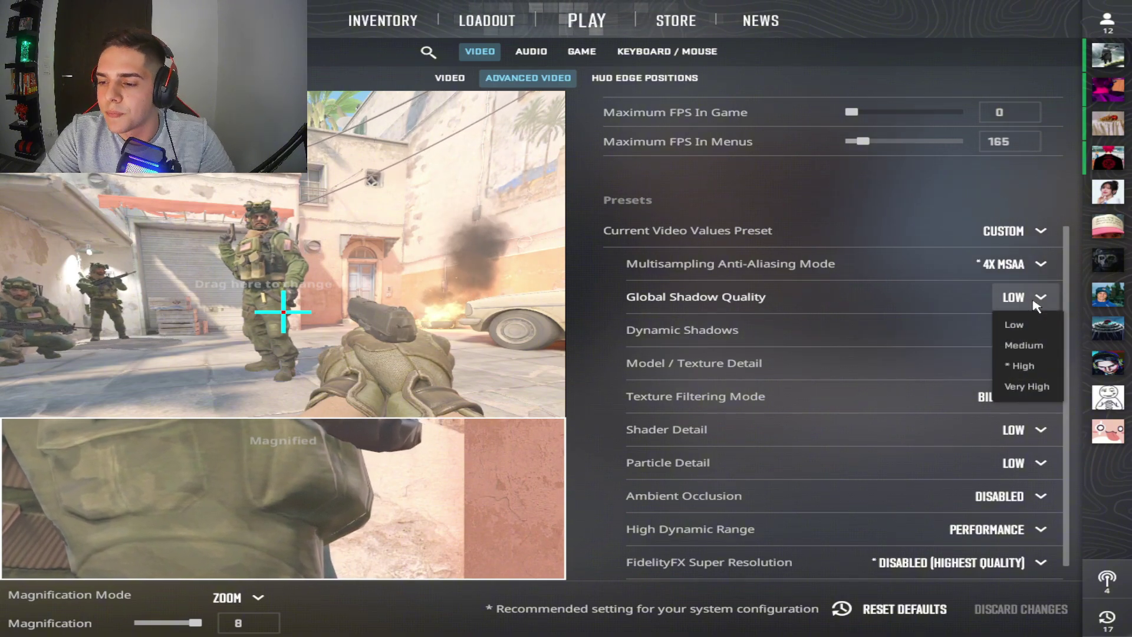
left_click(1036, 298)
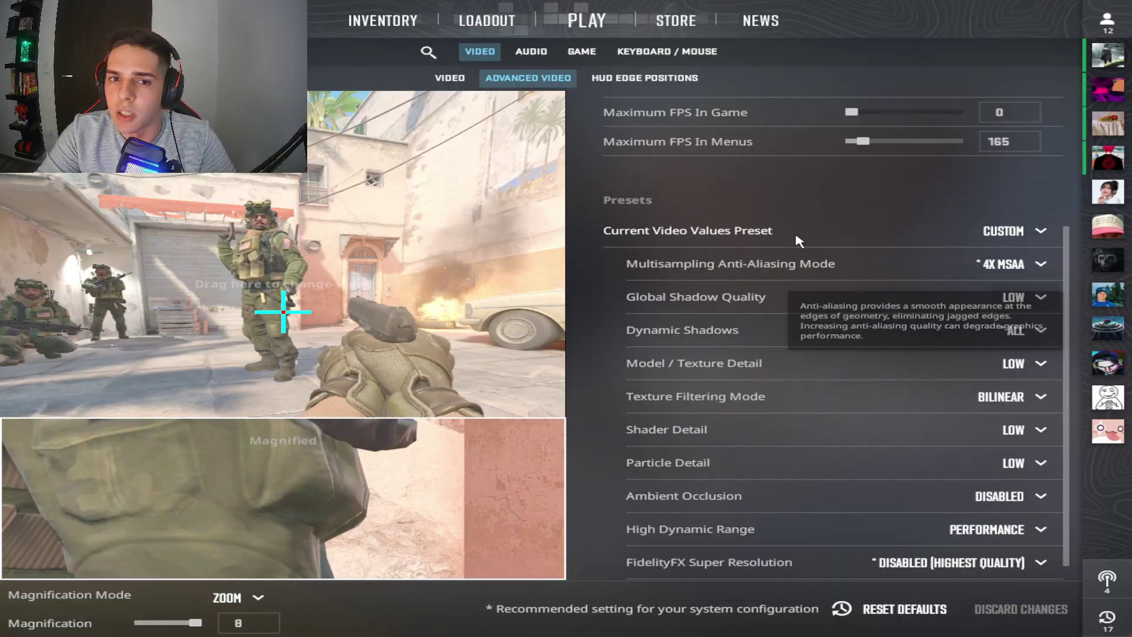
Bring up the Audio settings and look over the Voice section's Push To Talk options.
left_click(531, 52)
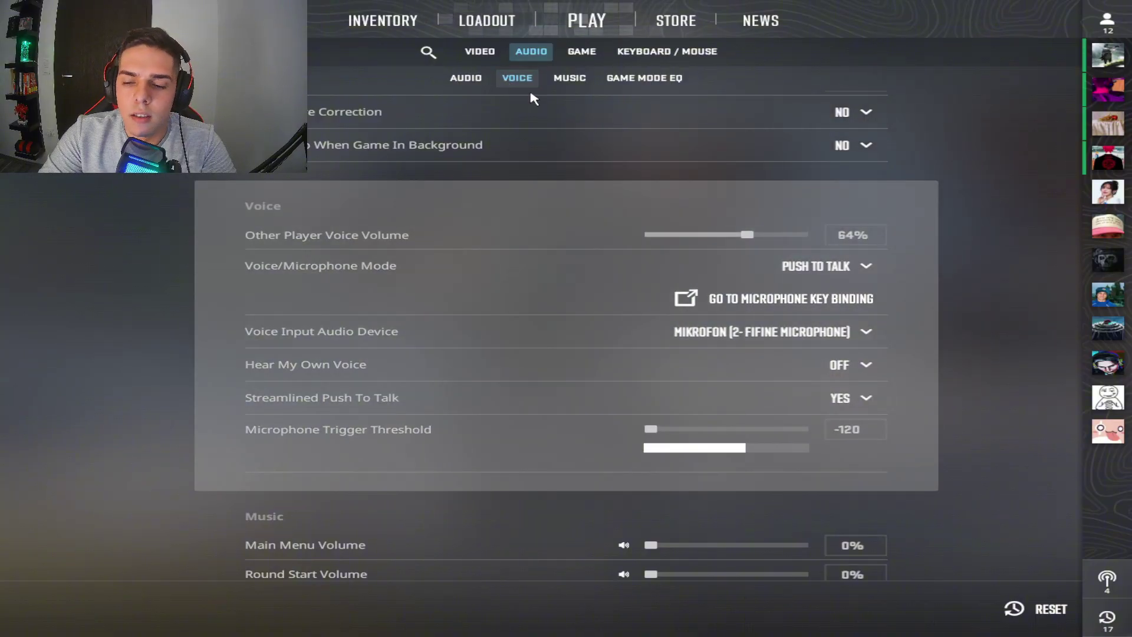
scroll(503, 195, "up", 1)
scroll(607, 251, "down", 1)
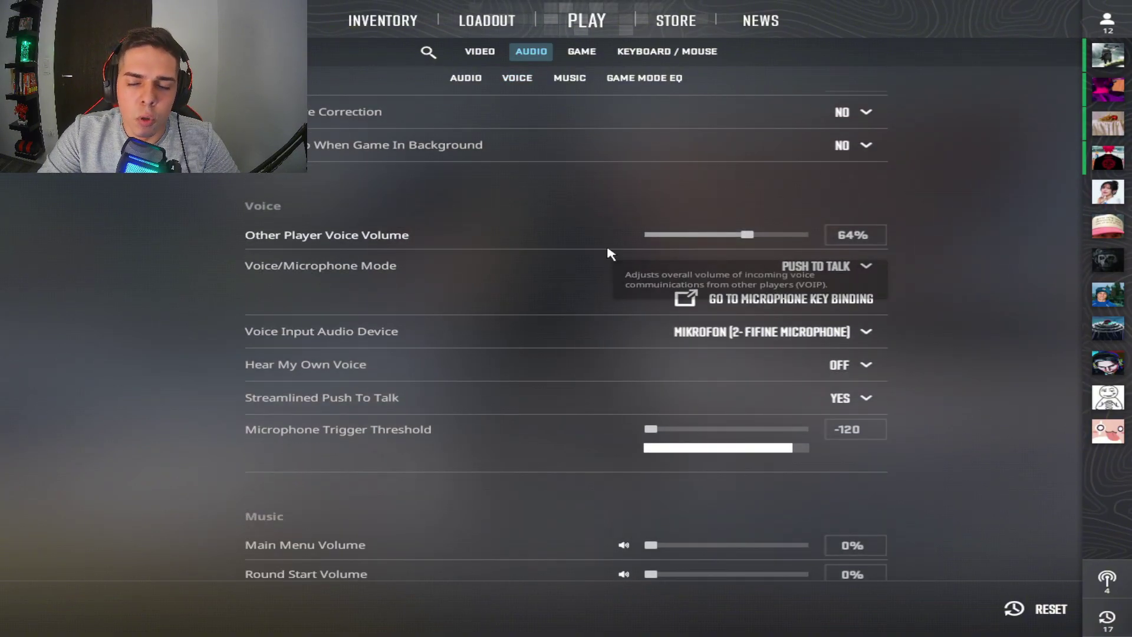
scroll(920, 274, "down", 2)
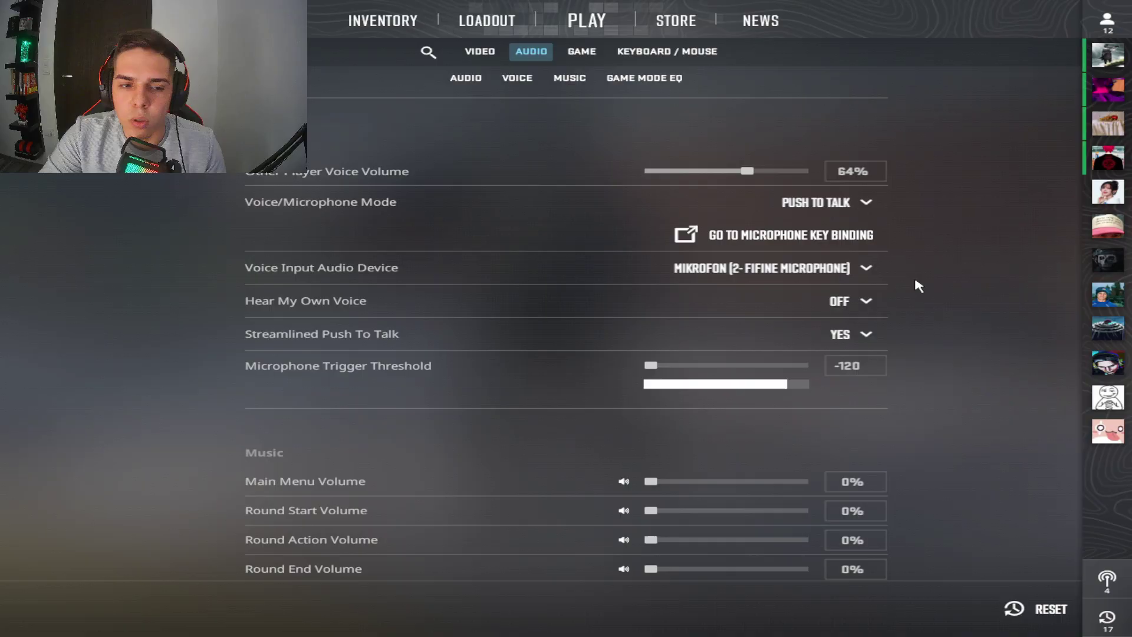
Check the Streamlined Push To Talk choices, leaving it set to Yes.
left_click(875, 340)
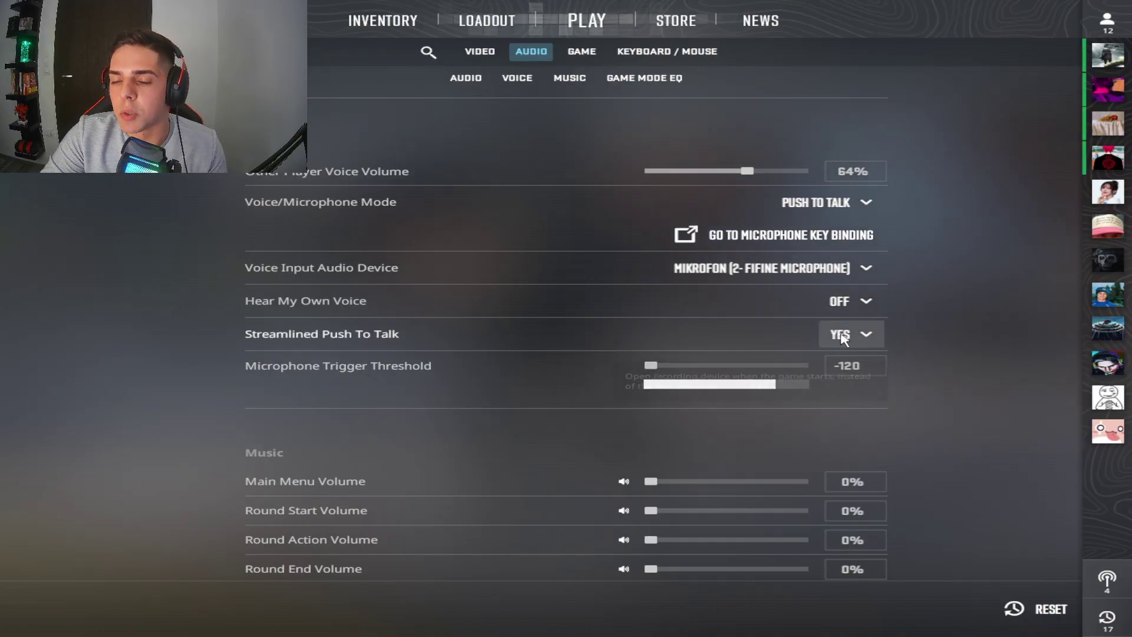
left_click(843, 337)
left_click(854, 361)
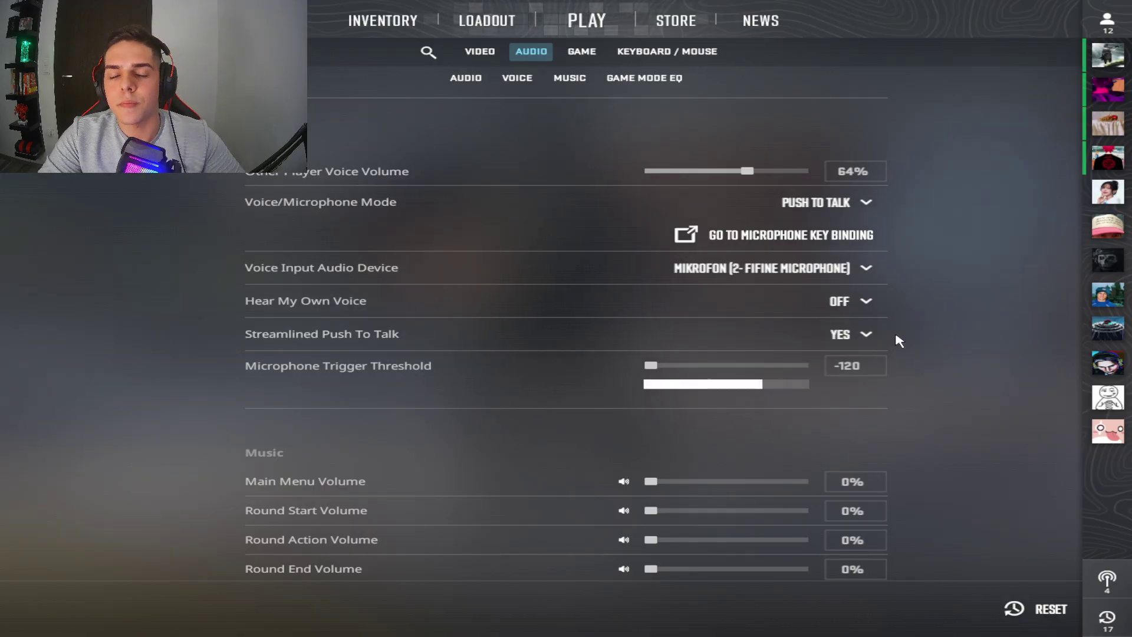
Enter the command 'rate 1000000' in the developer console, then close it.
key("Escape")
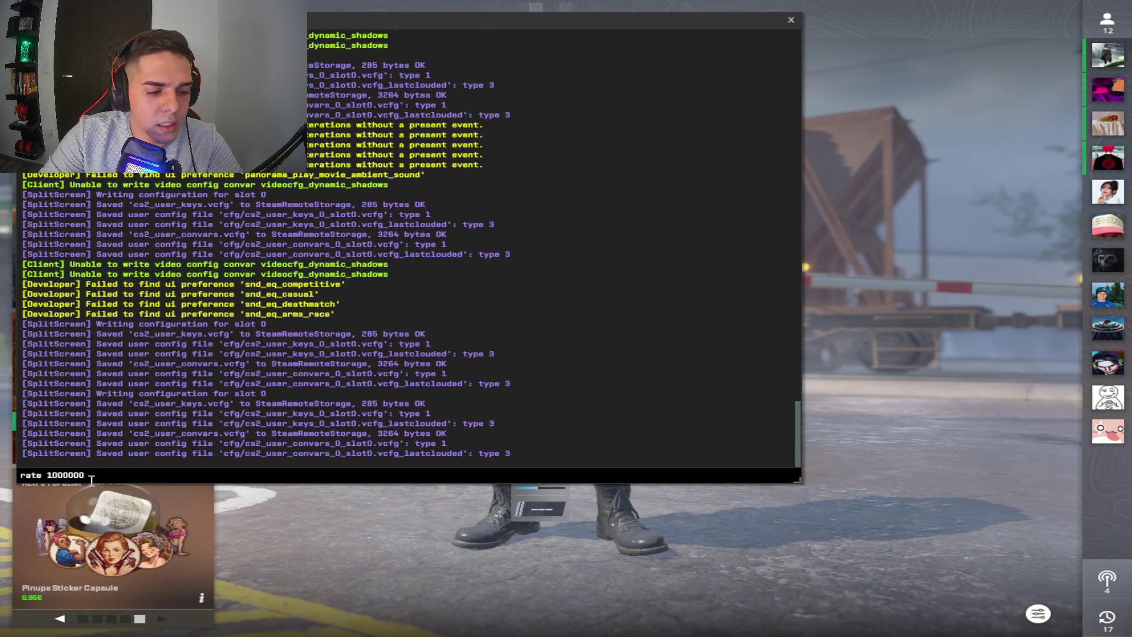
left_click_drag(86, 476, 44, 476)
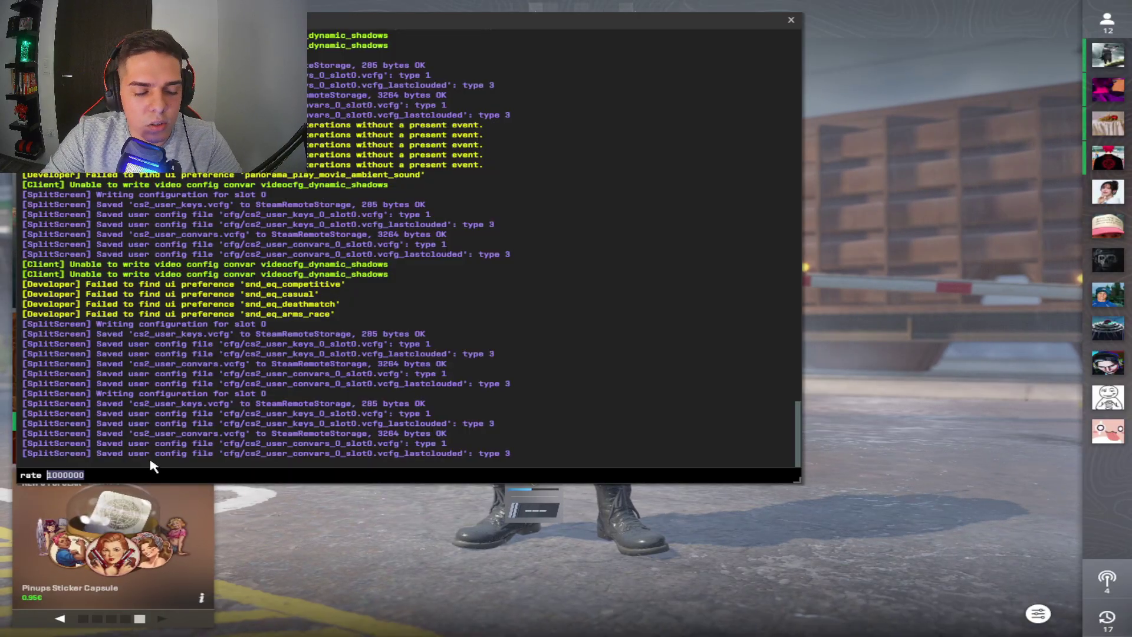
type("769745")
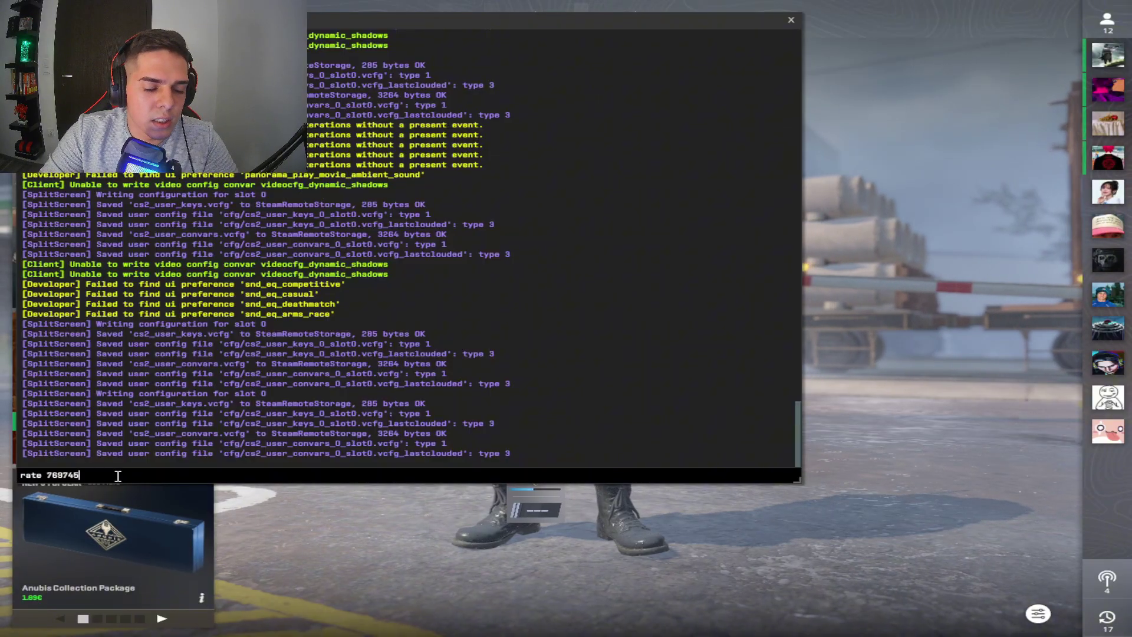
key("BackSpace")
key("BackSpace")
key("BackSpace")
key("BackSpace")
key("BackSpace")
key("BackSpace")
type("1000000")
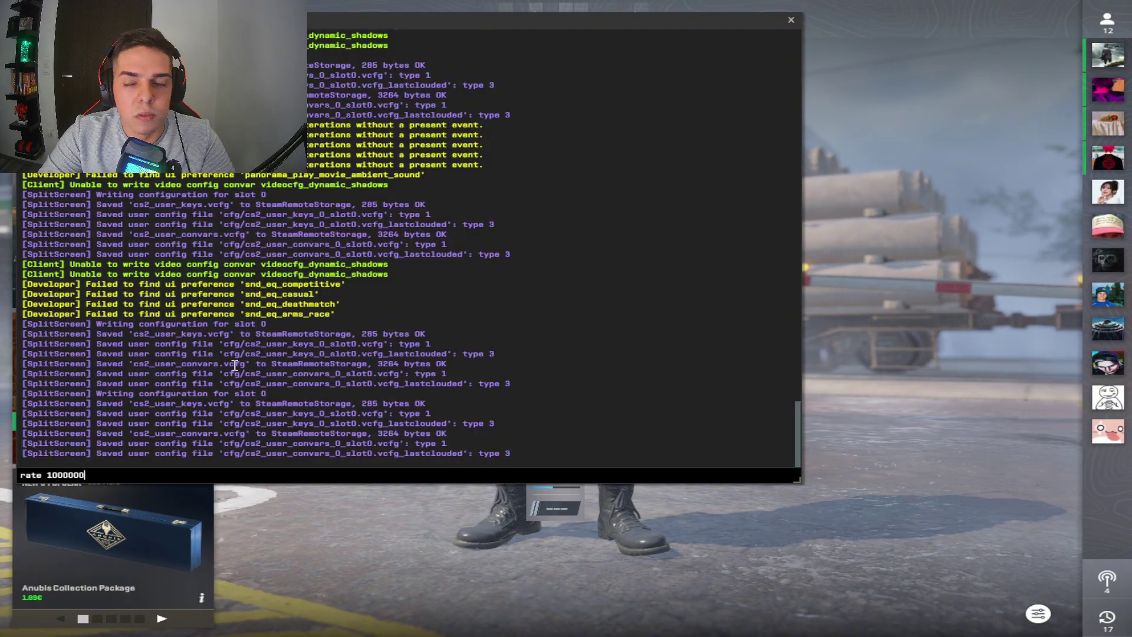
key("grave")
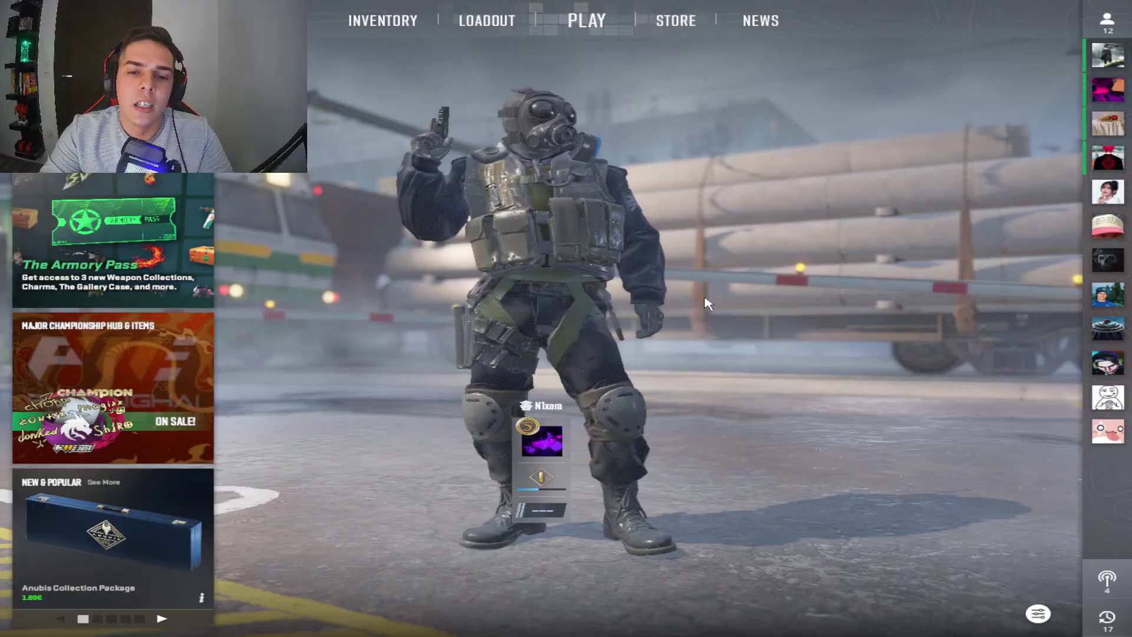